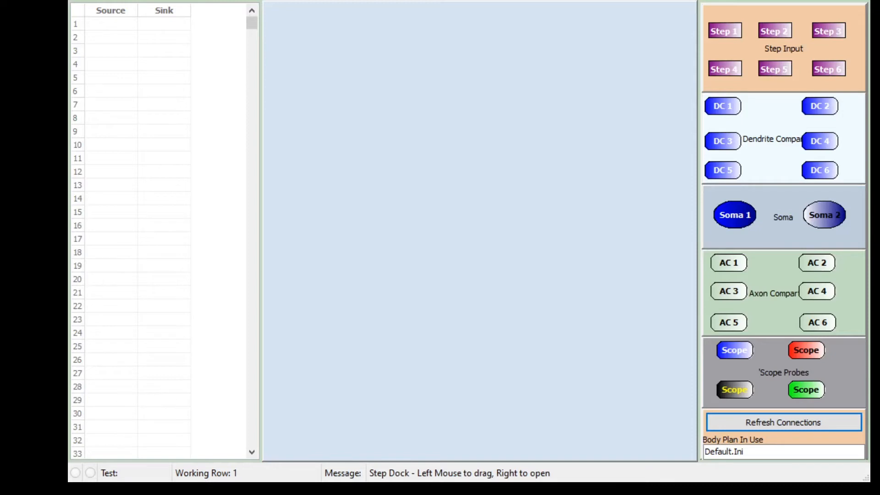
# - Place Step 1 and the blue scope probe side by side in the body plan and connect Step 1 to the probe
pyautogui.moveTo(725, 31); pyautogui.dragTo(692, 40)
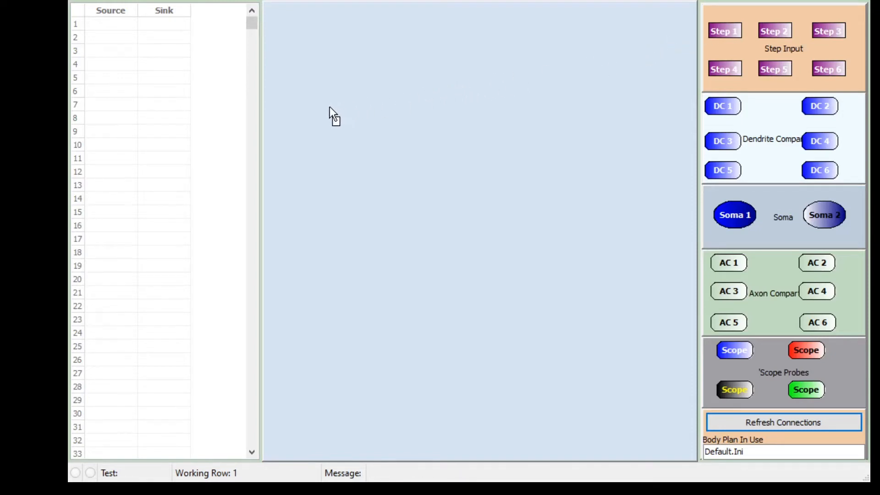
pyautogui.moveTo(295, 90); pyautogui.dragTo(296, 91)
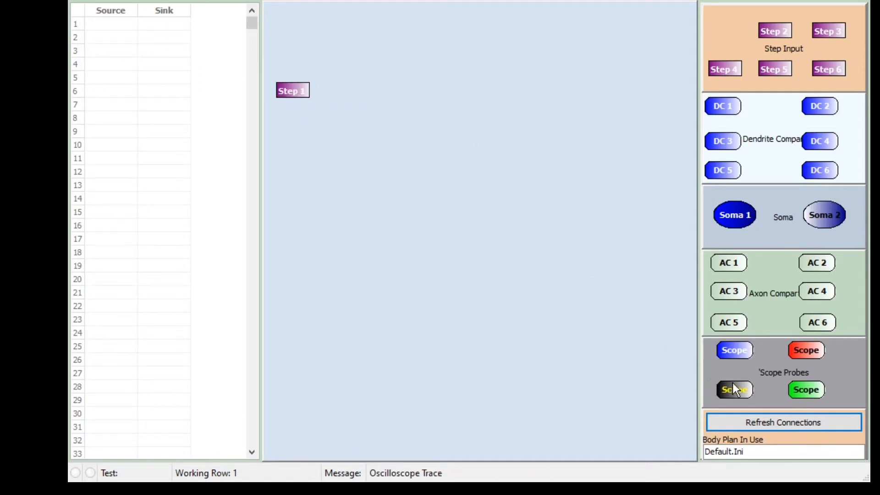
pyautogui.moveTo(740, 350); pyautogui.dragTo(656, 299)
pyautogui.moveTo(396, 90); pyautogui.dragTo(395, 90)
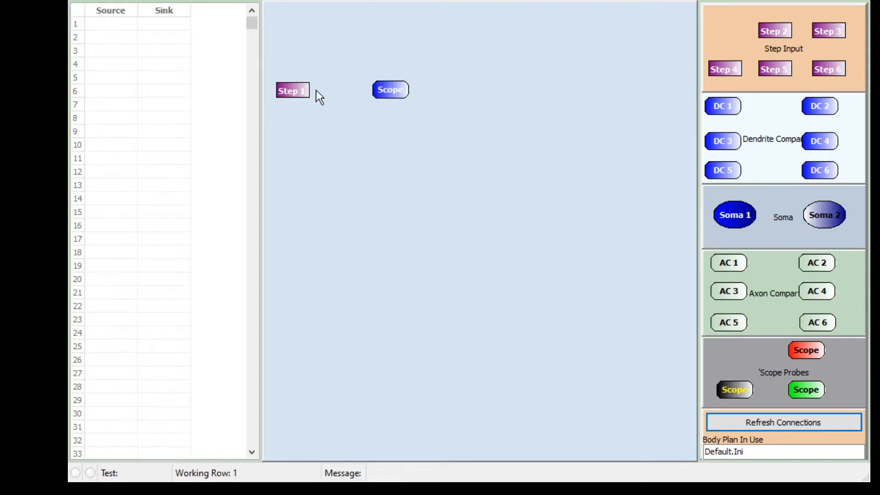
pyautogui.click(378, 92)
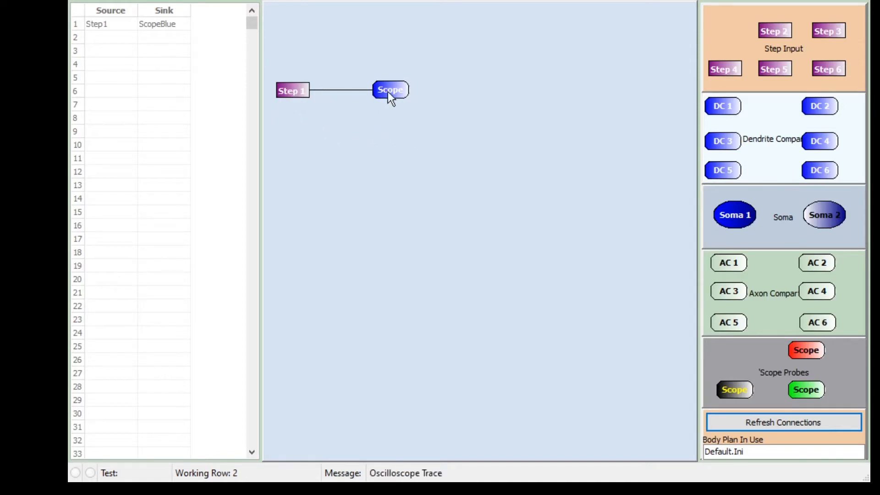
# - Set Step 1's output to 25.0, its width to 10 mSec and its start to 56 mSec
pyautogui.click(291, 91)
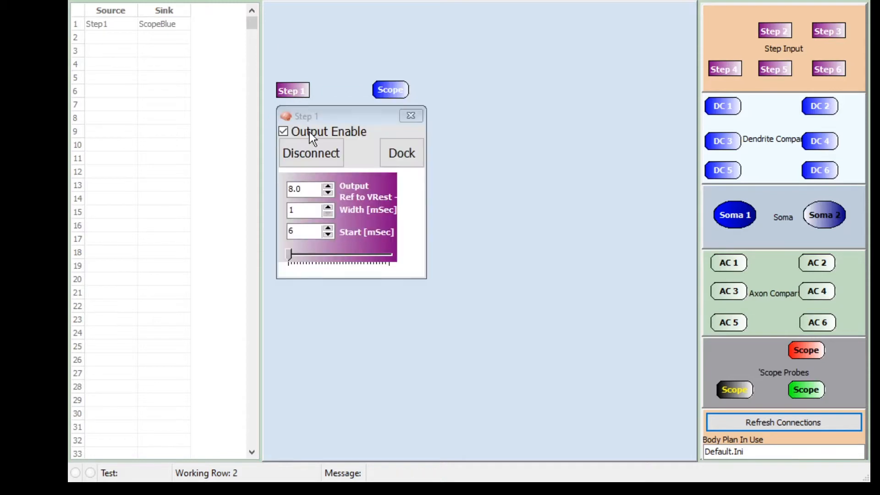
pyautogui.click(328, 187)
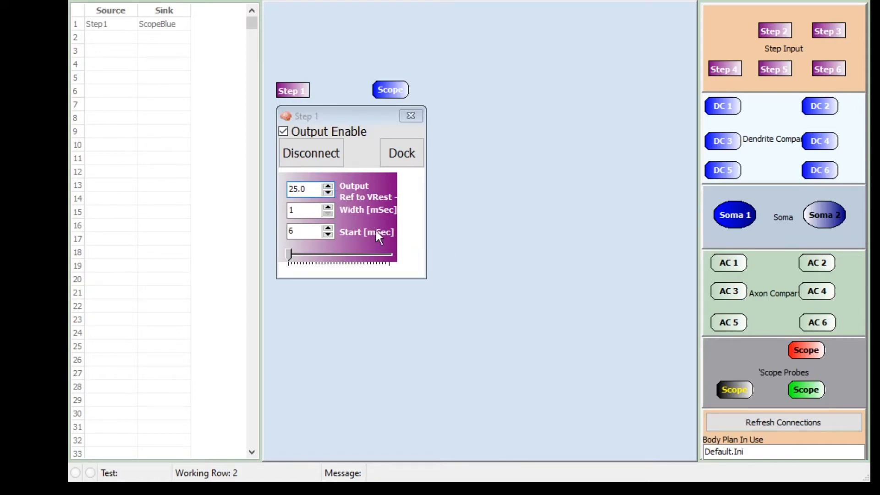
pyautogui.click(330, 208)
pyautogui.click(328, 213)
pyautogui.doubleClick(329, 213)
pyautogui.click(330, 213)
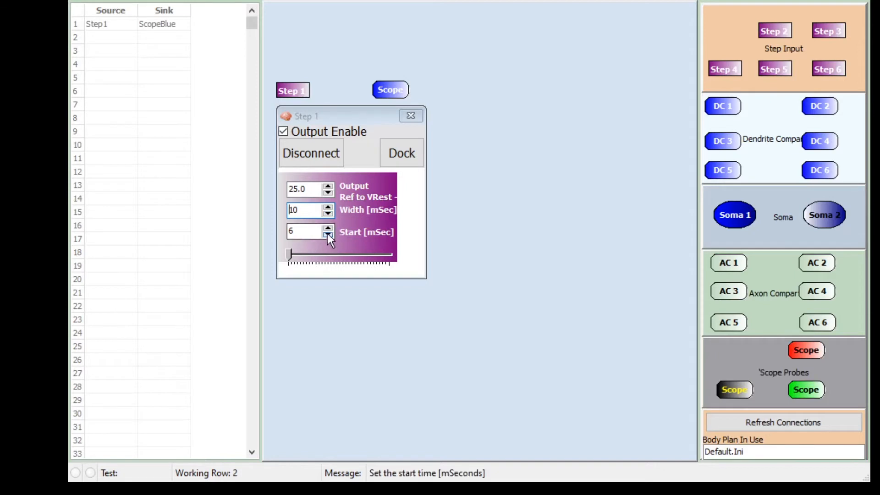
pyautogui.click(328, 230)
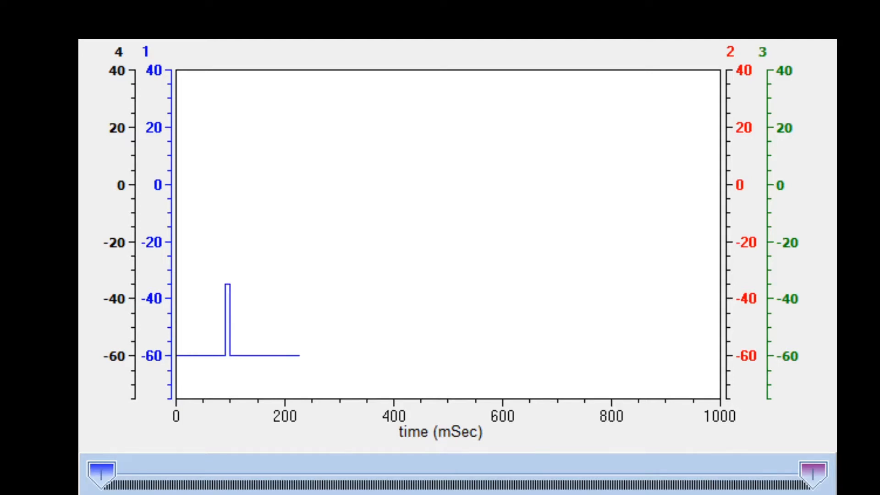
# - Narrow the oscilloscope's time range to about 43–117 mSec around the pulse
pyautogui.moveTo(814, 473)
pyautogui.mouseDown()
pyautogui.moveTo(715, 479)
pyautogui.moveTo(411, 468)
pyautogui.moveTo(141, 437)
pyautogui.moveTo(326, 437)
pyautogui.mouseUp()
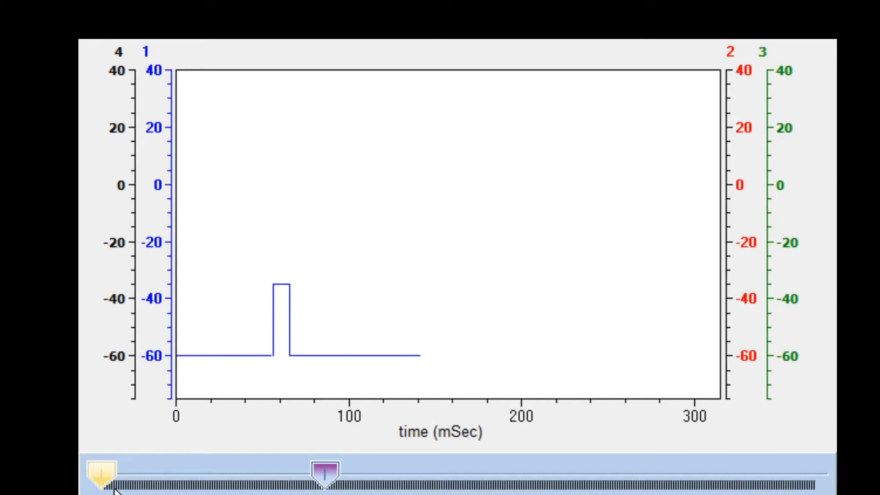
pyautogui.moveTo(103, 469); pyautogui.dragTo(146, 468)
pyautogui.moveTo(334, 472); pyautogui.dragTo(213, 465)
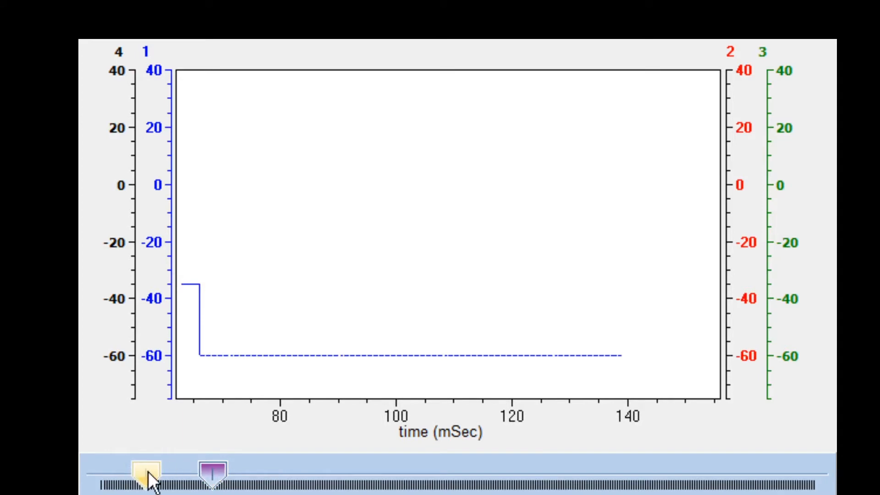
pyautogui.moveTo(147, 474); pyautogui.dragTo(133, 475)
pyautogui.moveTo(212, 476); pyautogui.dragTo(186, 476)
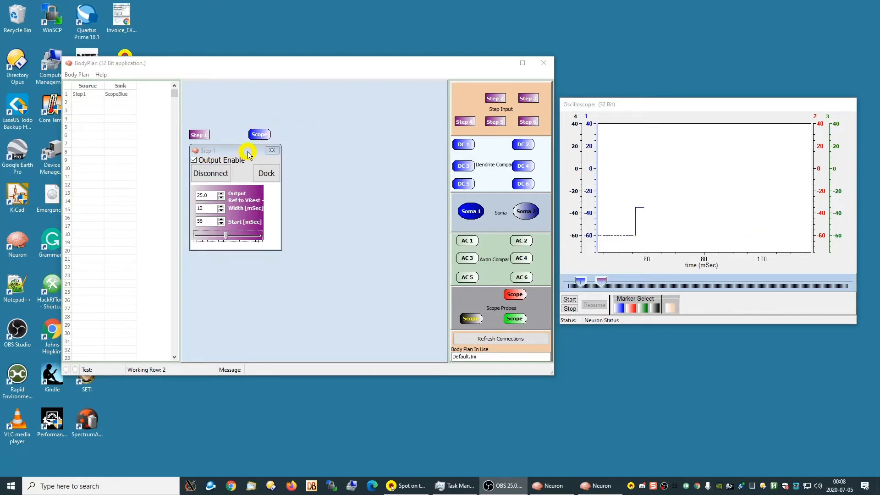
# - Close the Step 1 settings, refresh the connections, and connect Step 1 to dendrite compartment DC 1 placed below the blue scope probe
pyautogui.click(274, 151)
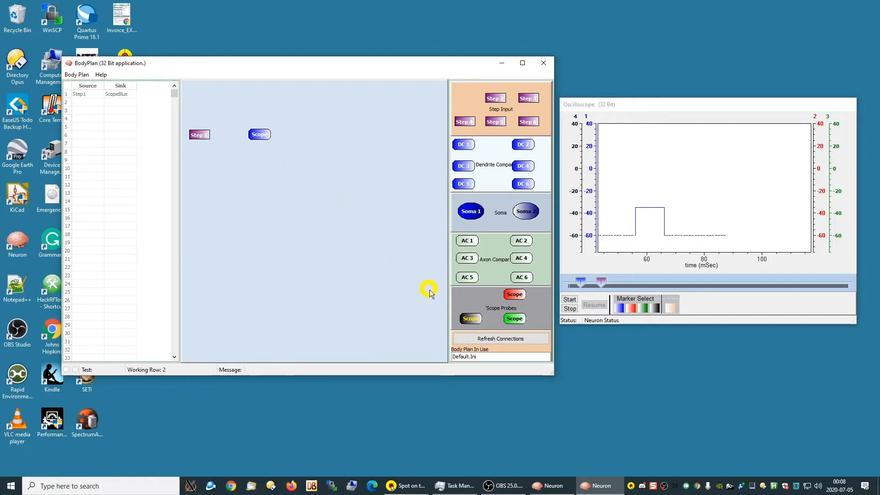
pyautogui.click(490, 338)
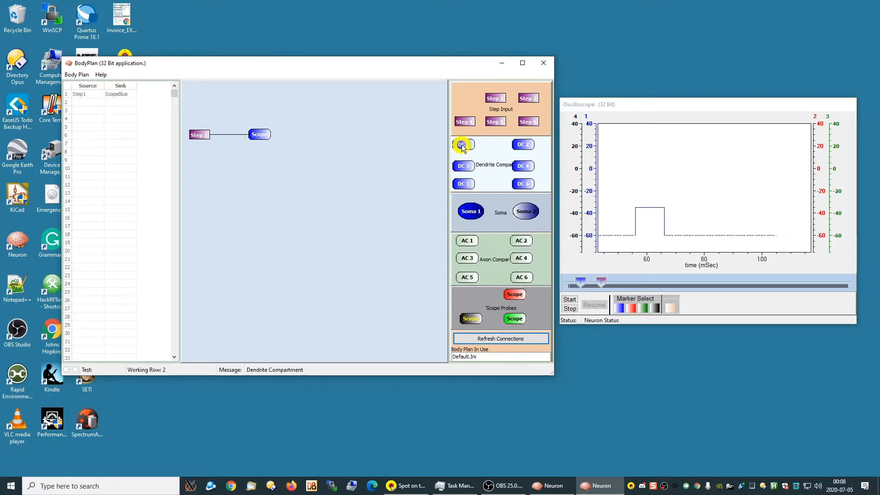
pyautogui.moveTo(463, 144); pyautogui.dragTo(348, 156)
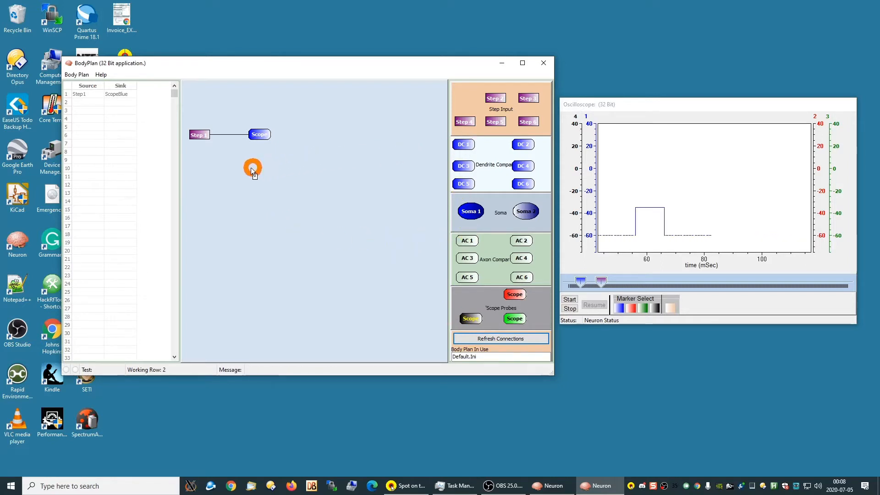
pyautogui.moveTo(252, 171); pyautogui.dragTo(252, 170)
pyautogui.click(207, 135)
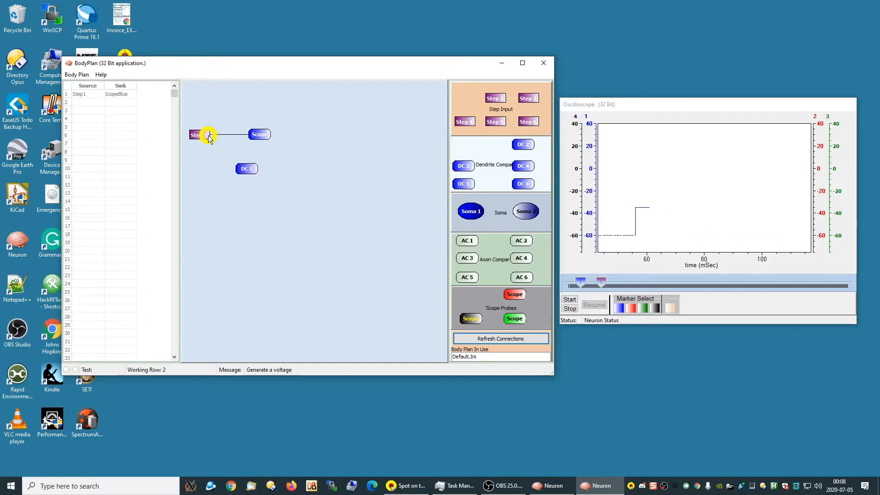
pyautogui.moveTo(209, 138); pyautogui.dragTo(238, 169)
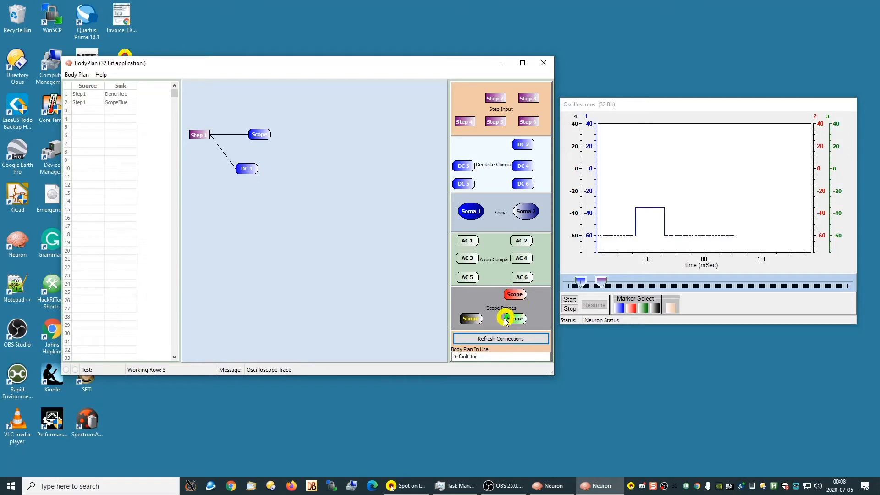
# - Place the black scope probe beside DC 1 and connect DC 1 to it
pyautogui.moveTo(470, 317); pyautogui.dragTo(319, 173)
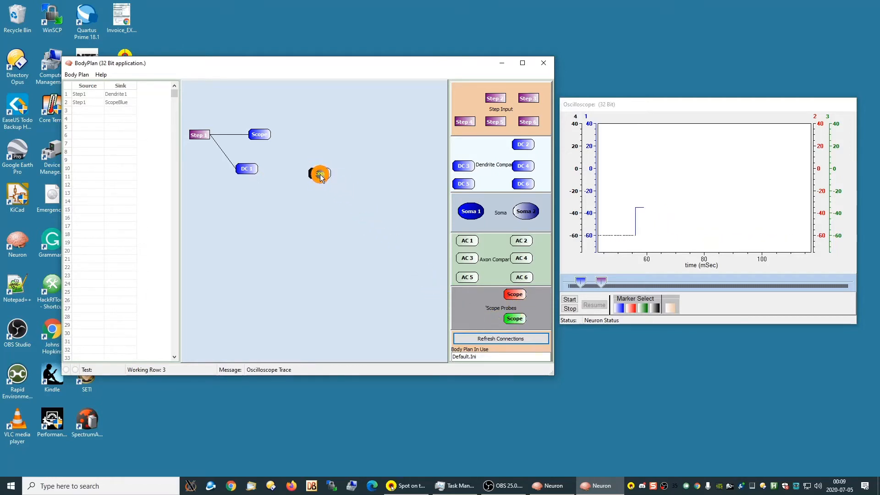
pyautogui.click(257, 170)
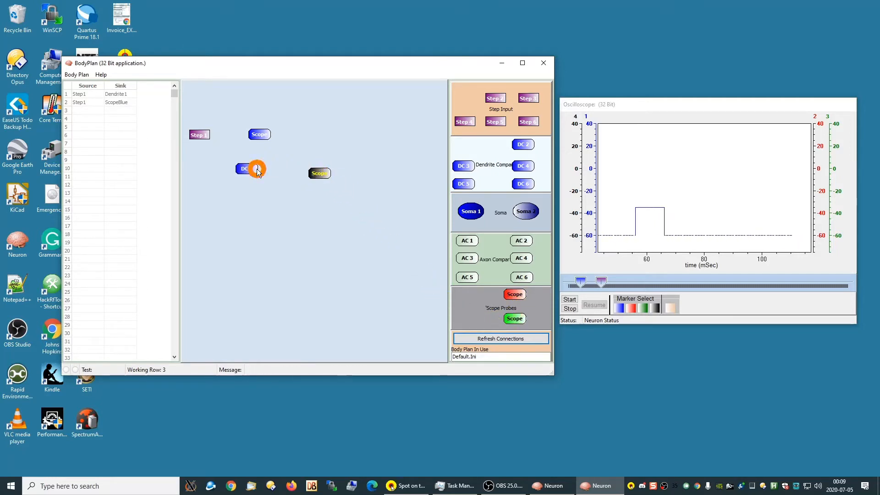
pyautogui.click(310, 174)
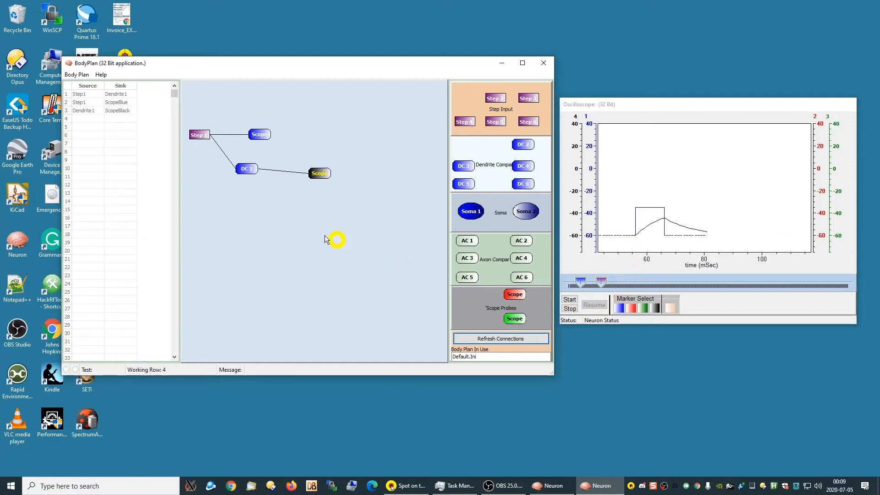
# - Set Step 1's width to 40 mSec and extend the oscilloscope's time range to about 218 mSec
pyautogui.click(200, 137)
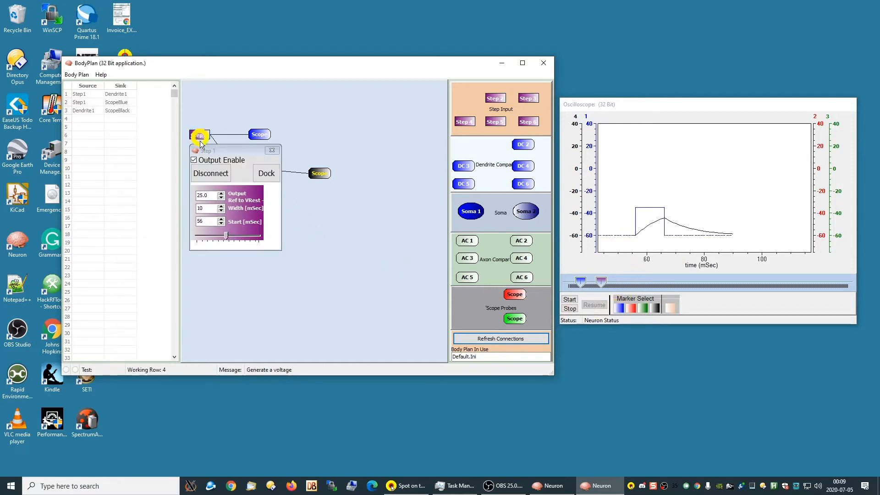
pyautogui.click(221, 206)
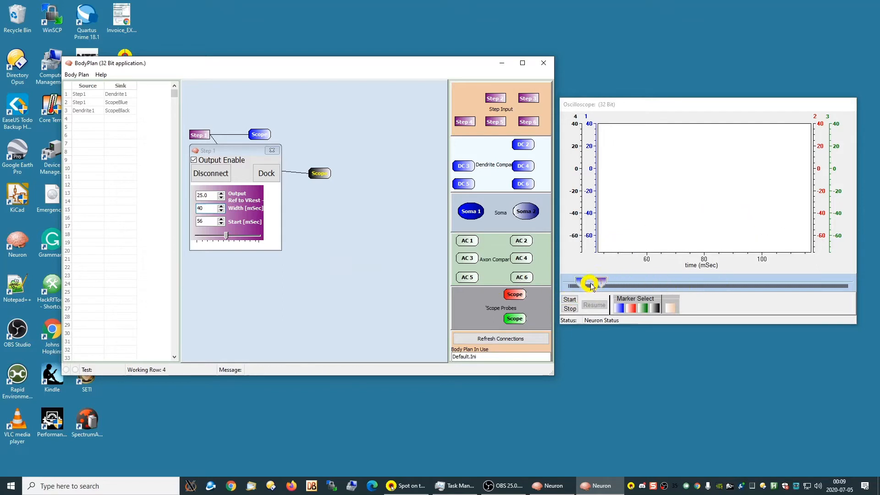
pyautogui.moveTo(604, 279); pyautogui.dragTo(629, 280)
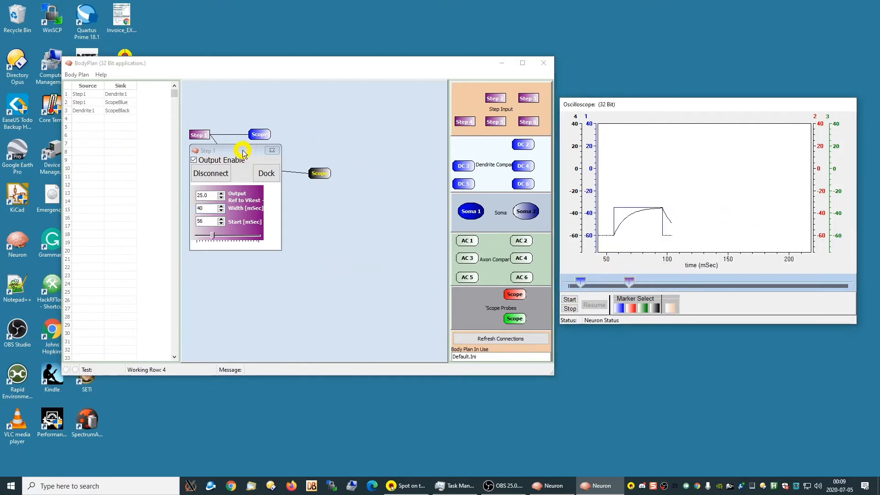
pyautogui.moveTo(239, 149); pyautogui.dragTo(238, 208)
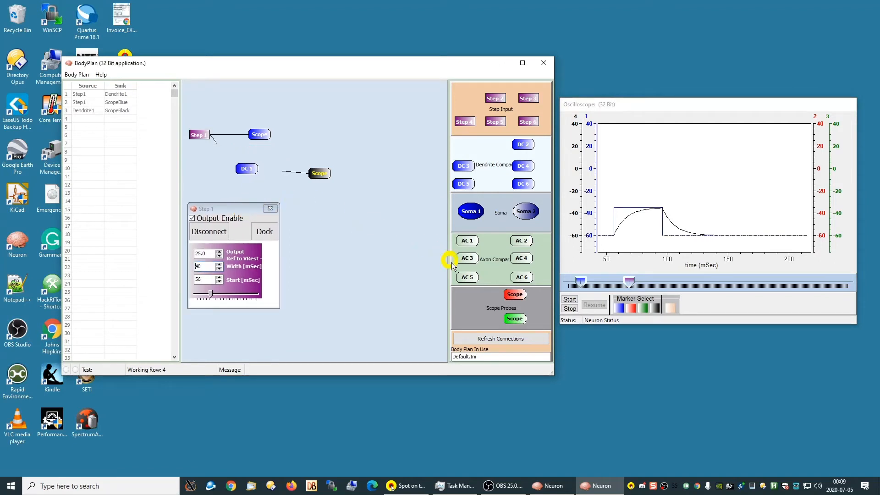
pyautogui.click(488, 338)
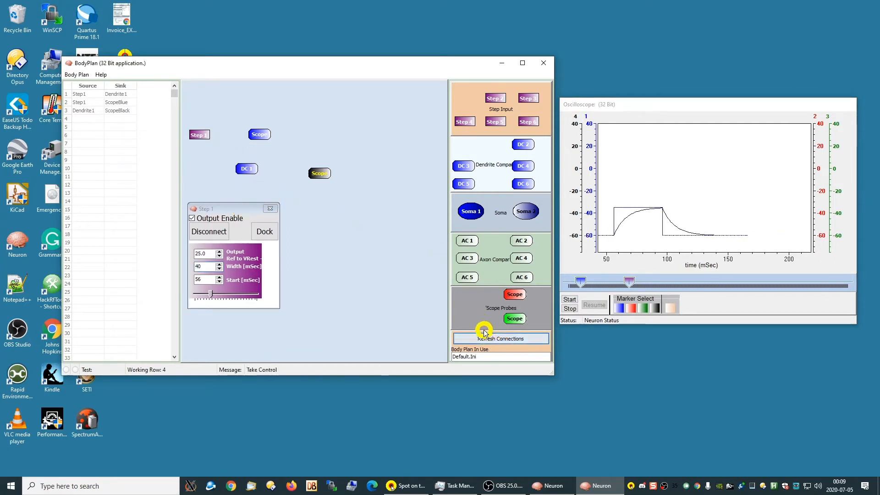
# - Shift the blue scope's scale so its trace sits above the black trace, and close the open settings windows
pyautogui.click(260, 134)
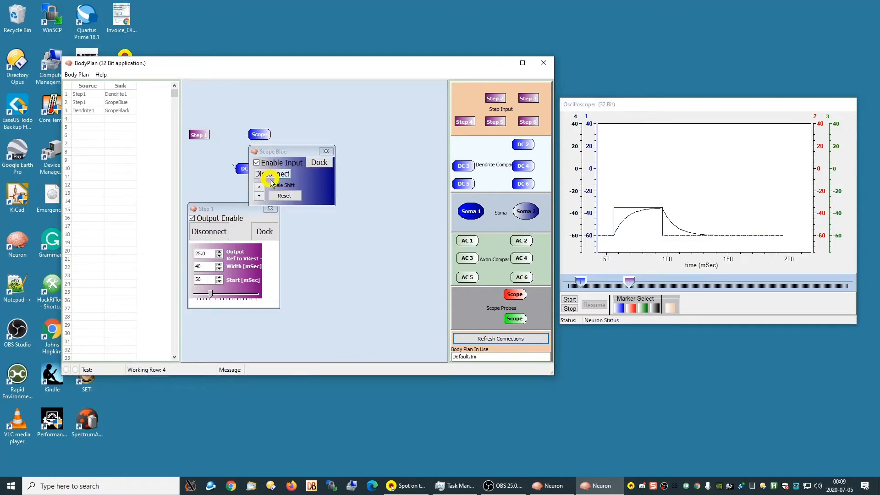
pyautogui.click(258, 187)
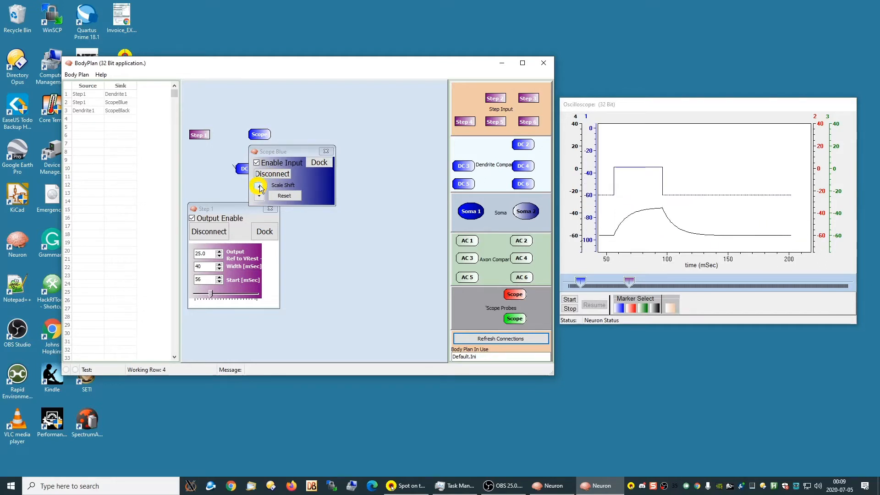
pyautogui.moveTo(300, 147); pyautogui.dragTo(378, 114)
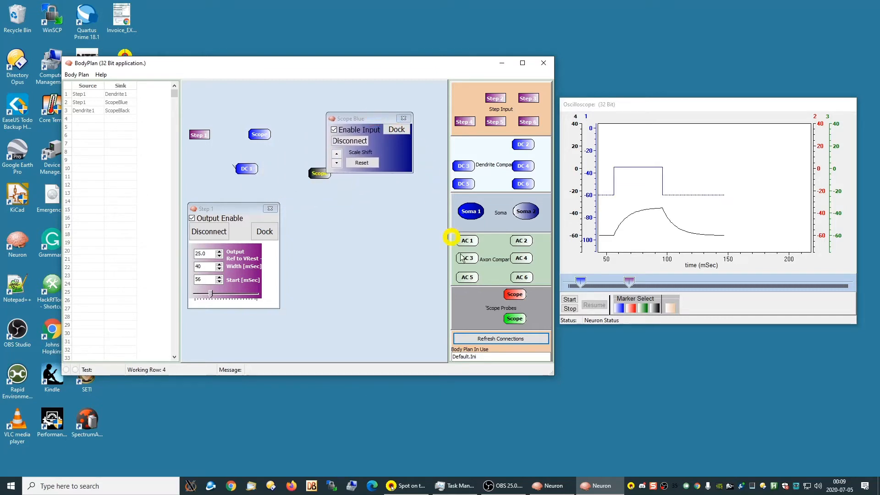
pyautogui.click(501, 339)
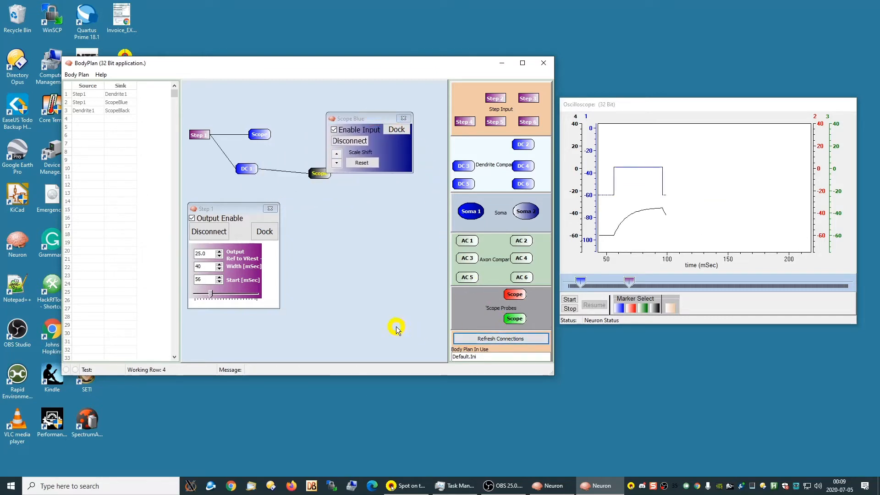
pyautogui.click(403, 118)
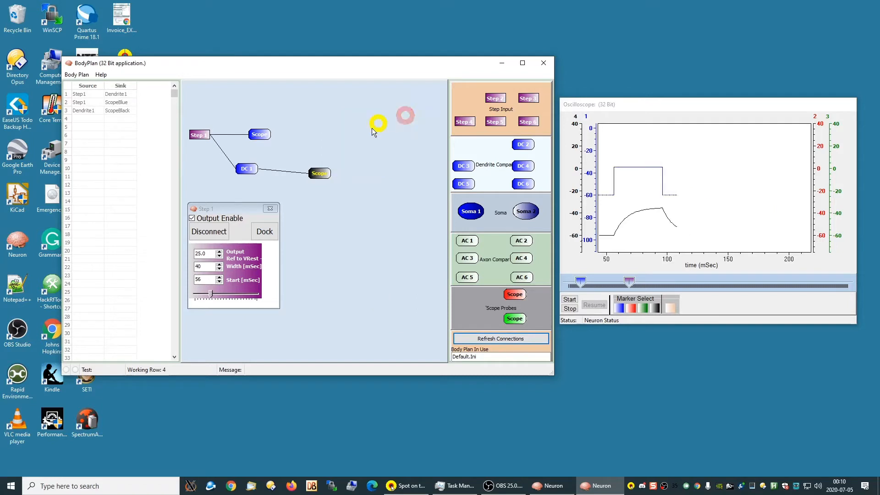
pyautogui.click(271, 208)
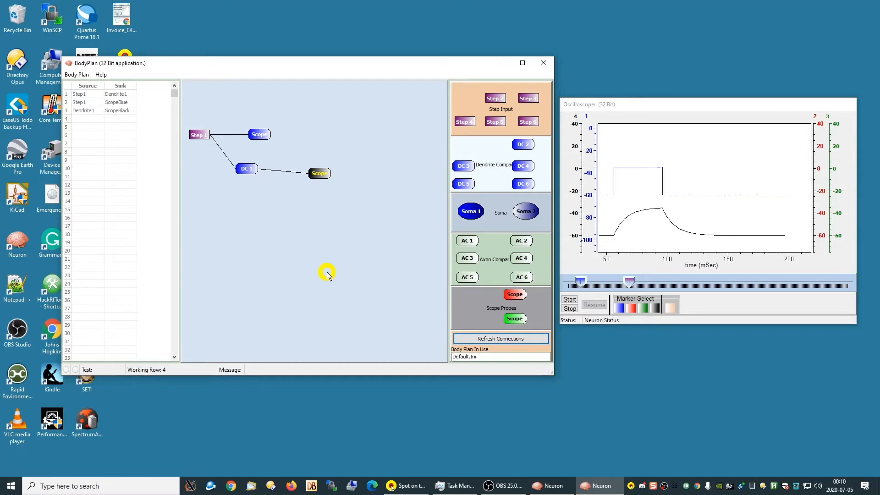
# - Disconnect the black scope probe from DC 1
pyautogui.click(318, 175)
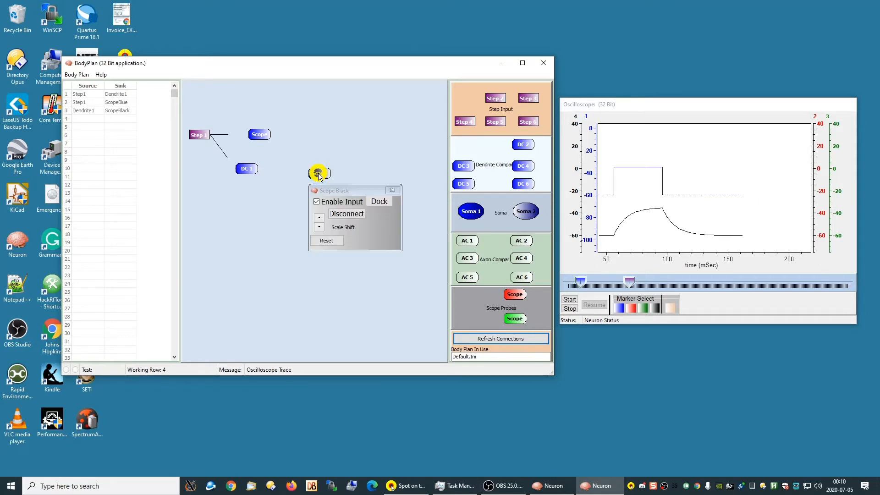
pyautogui.click(323, 205)
pyautogui.click(333, 215)
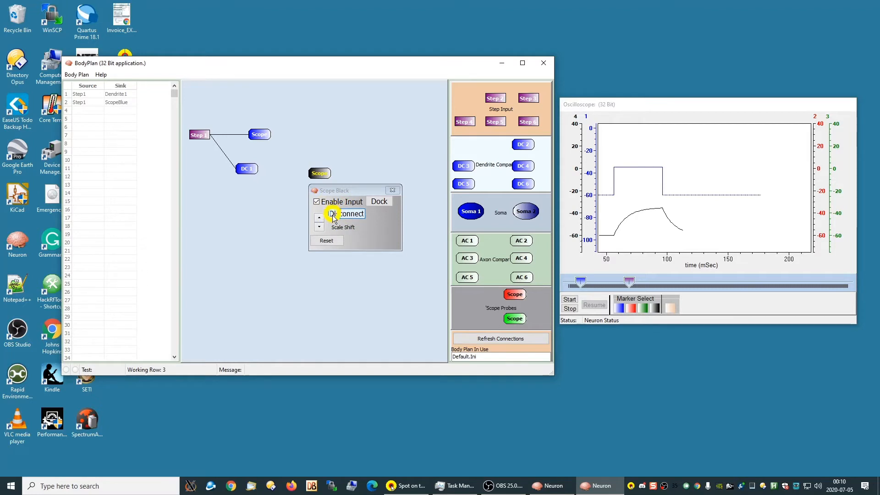
# - Place Soma 1 between DC 1 and the black scope probe, connecting DC 1 to the soma and the soma to the probe
pyautogui.click(471, 211)
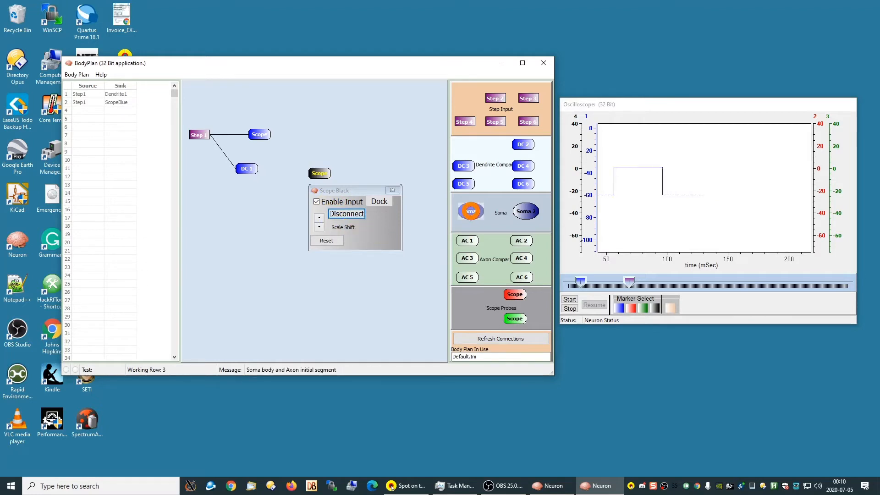
pyautogui.moveTo(471, 211); pyautogui.dragTo(283, 189)
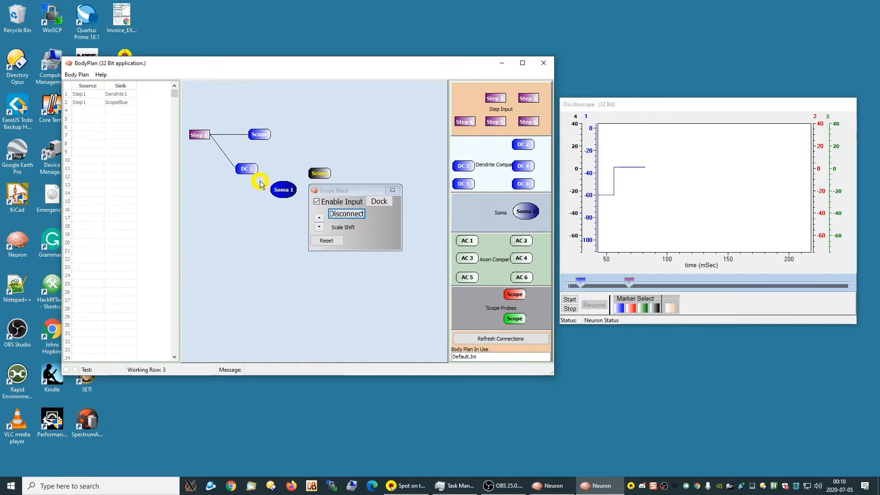
pyautogui.click(271, 186)
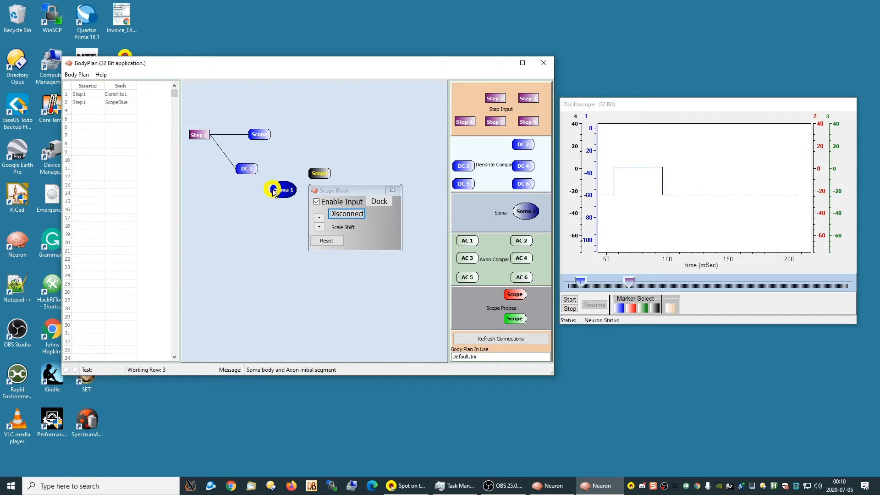
pyautogui.click(296, 189)
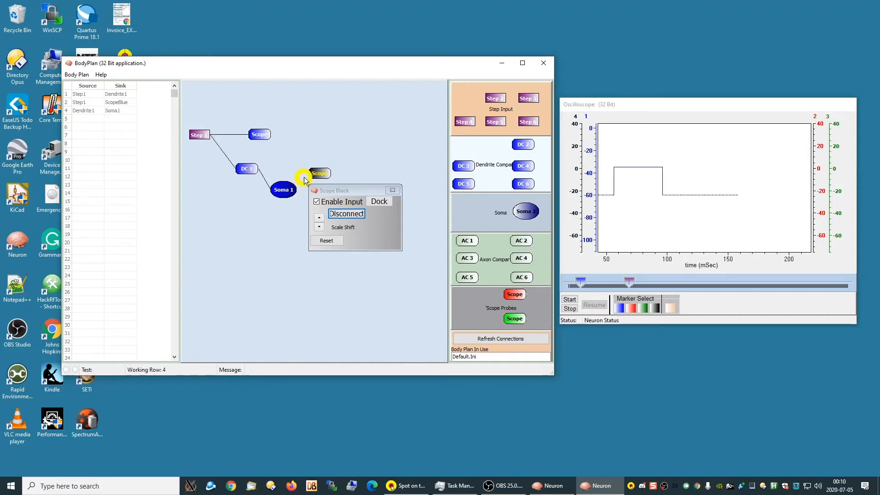
pyautogui.click(312, 173)
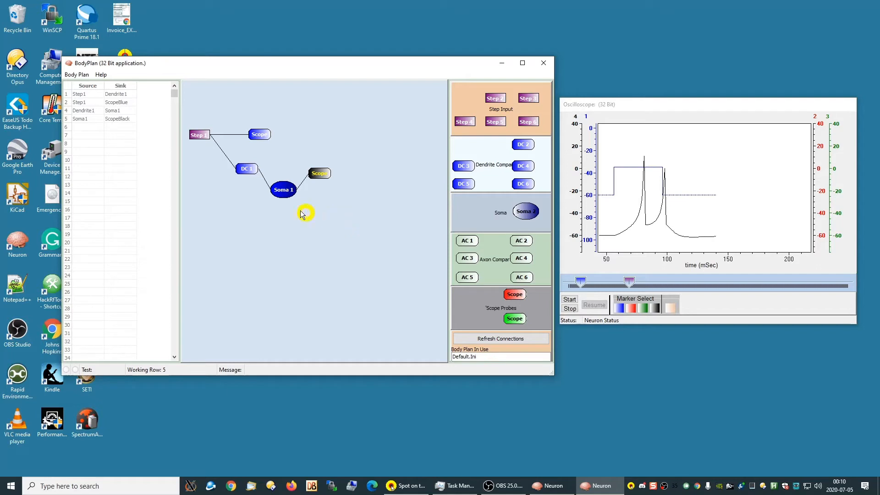
# - Try the excitatory cortex types Regular Spiking [RS] and Intrinsically Bursting [IB] on Soma 1, and set it to Chattering [CH]
pyautogui.click(282, 193)
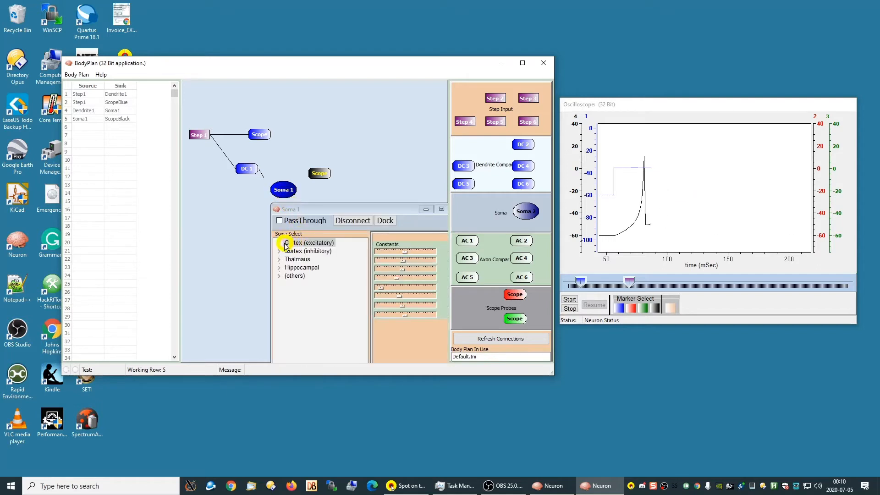
pyautogui.click(279, 244)
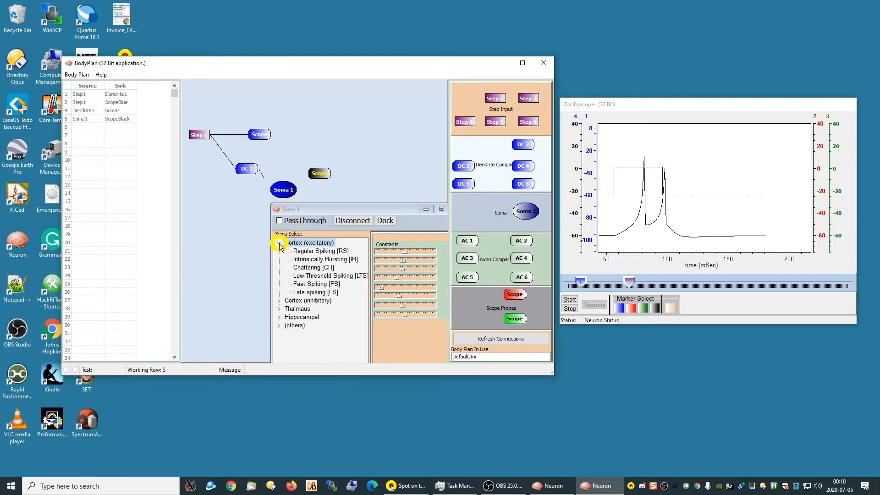
pyautogui.click(315, 251)
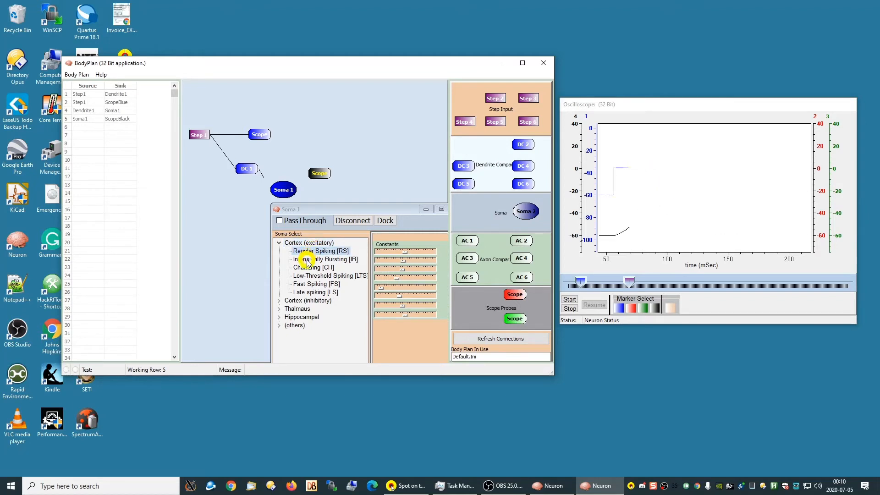
pyautogui.click(307, 259)
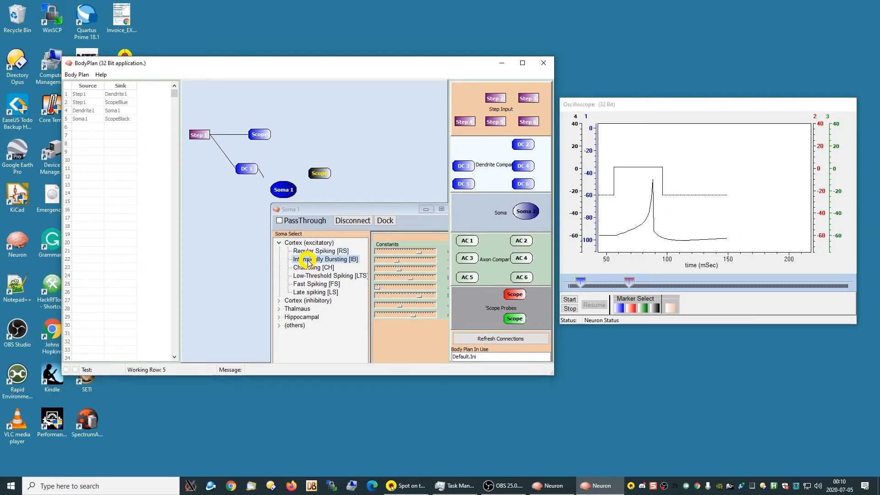
pyautogui.click(308, 269)
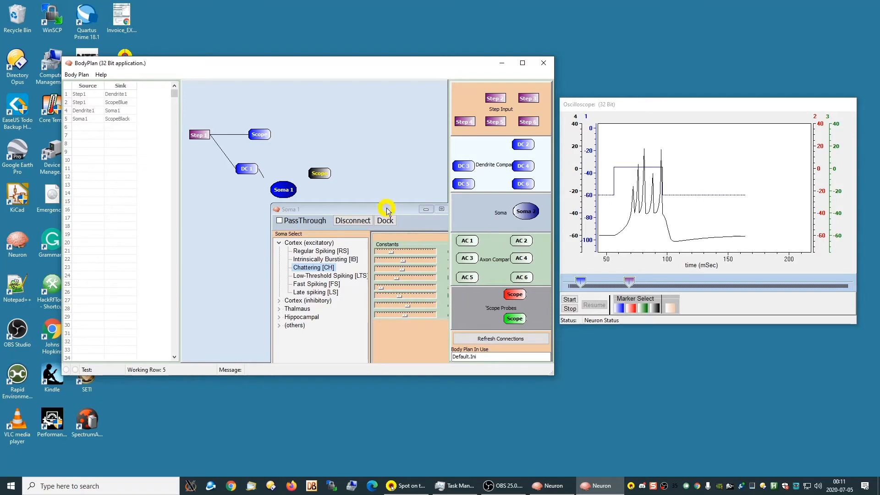
pyautogui.moveTo(386, 209); pyautogui.dragTo(345, 210)
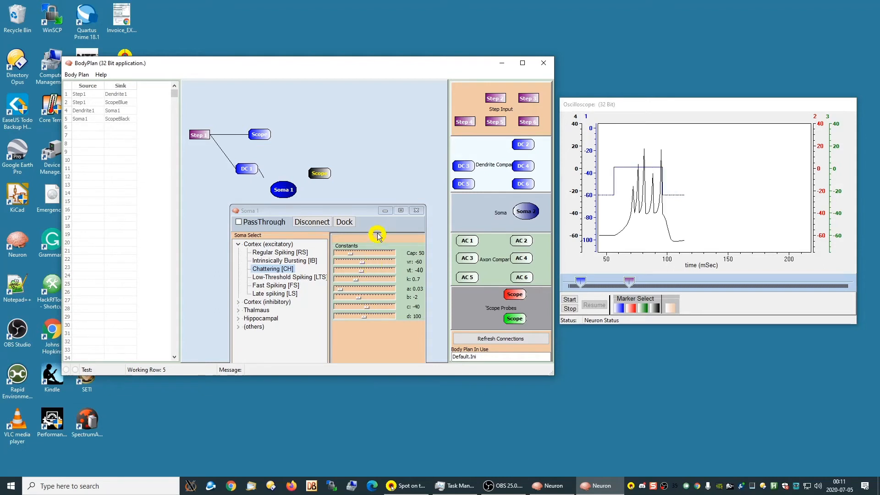
pyautogui.click(416, 211)
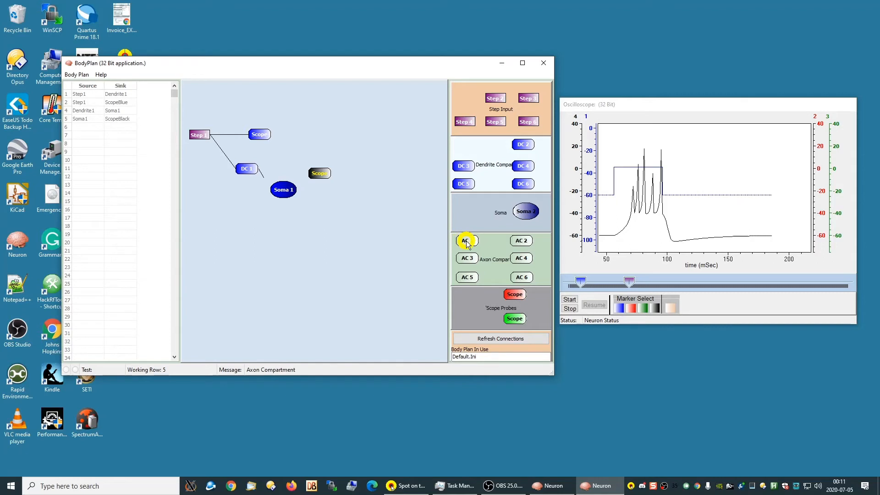
# - Add AC 1 and the red scope probe to the plan, connecting Soma 1 to AC 1 and AC 1 to the red probe
pyautogui.moveTo(467, 242); pyautogui.dragTo(307, 151)
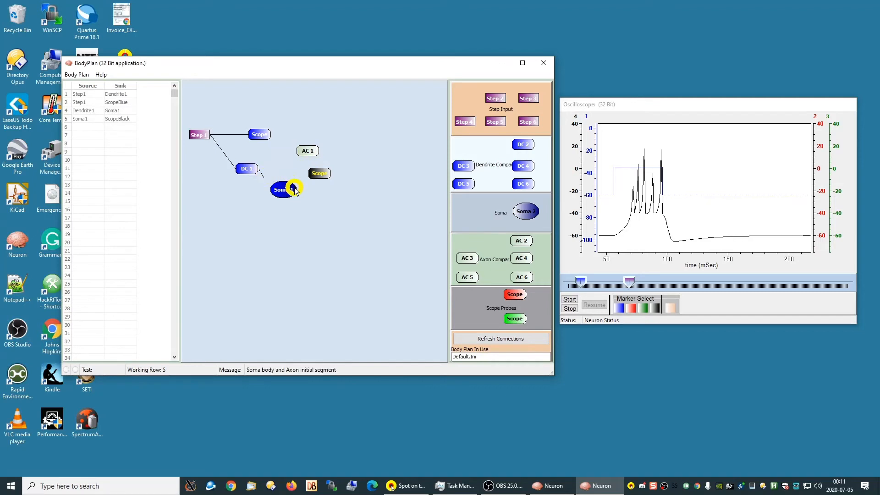
pyautogui.moveTo(294, 187); pyautogui.dragTo(294, 187)
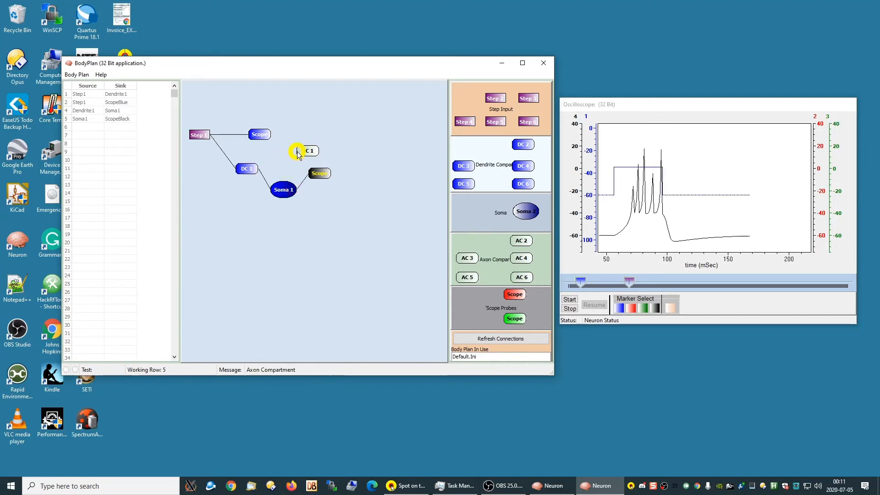
pyautogui.moveTo(297, 151); pyautogui.dragTo(297, 152)
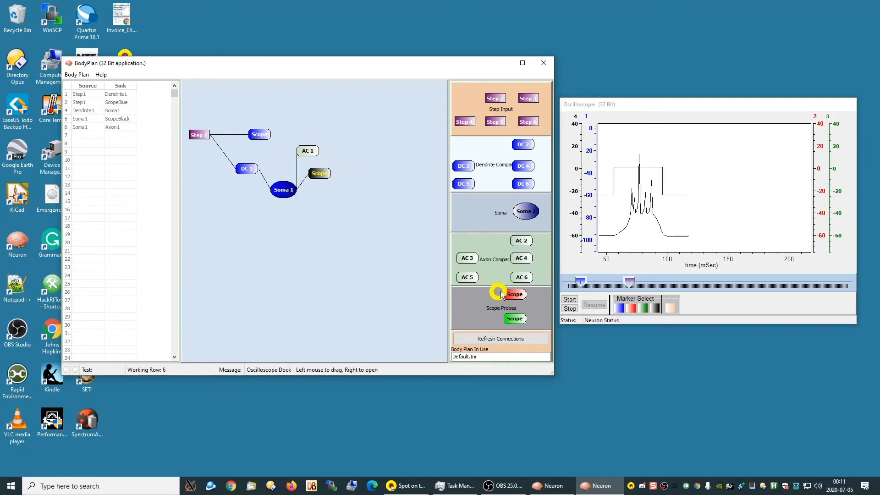
pyautogui.moveTo(502, 294); pyautogui.dragTo(427, 208)
pyautogui.moveTo(362, 149)
pyautogui.mouseDown()
pyautogui.moveTo(317, 149)
pyautogui.moveTo(348, 153)
pyautogui.mouseUp()
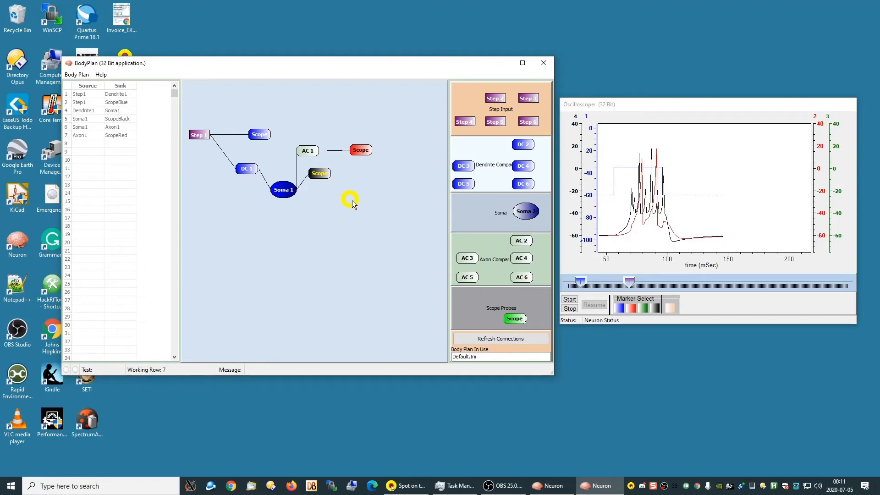
# - Move the black scope probe further below the red one and redraw the connection lines
pyautogui.click(317, 173)
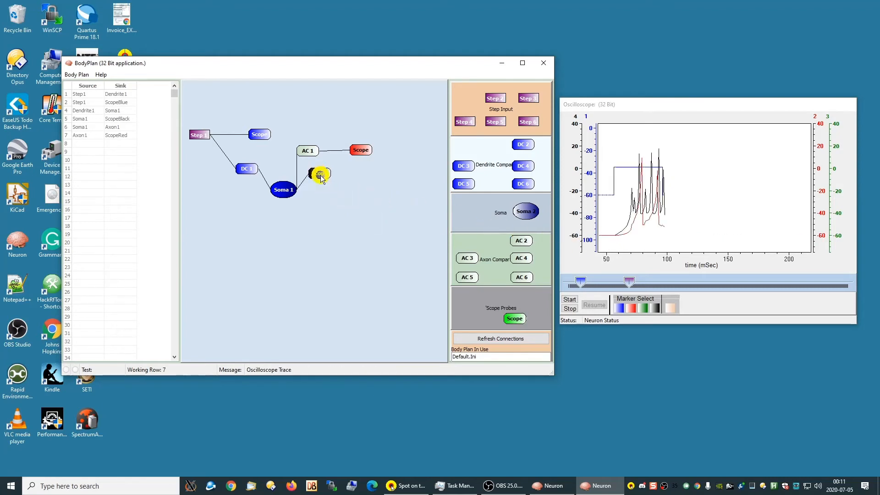
pyautogui.moveTo(320, 173); pyautogui.dragTo(354, 204)
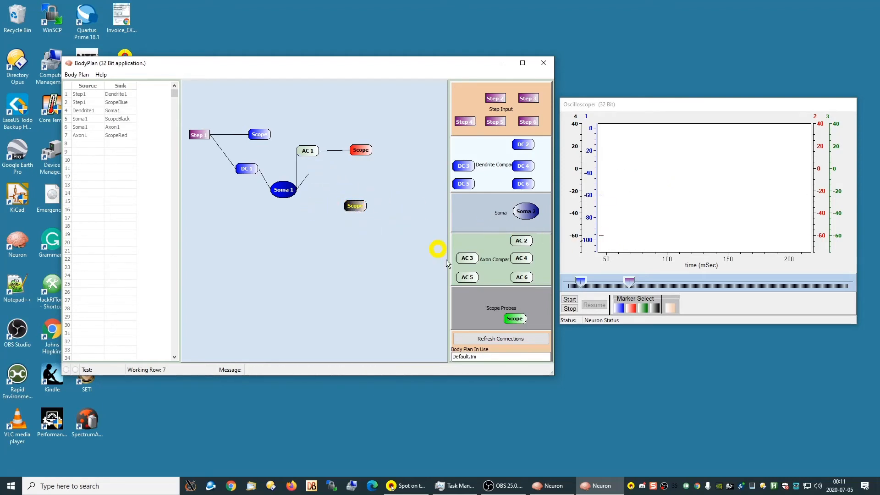
pyautogui.click(488, 339)
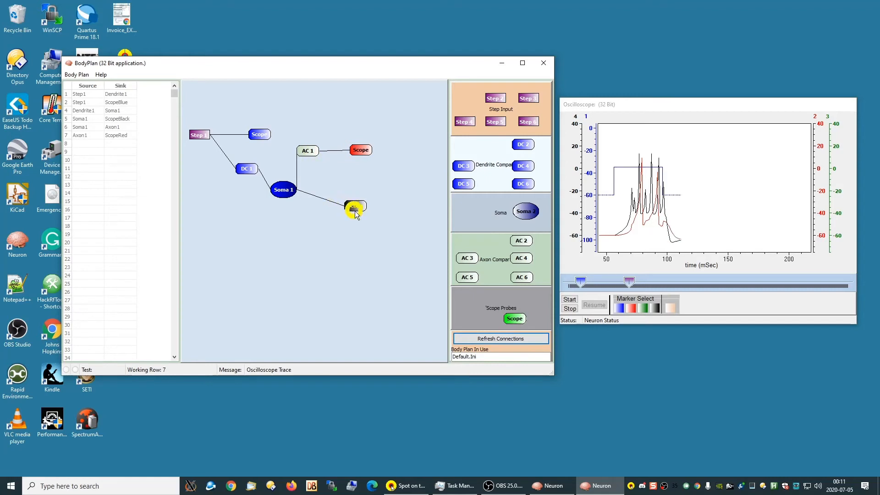
# - Shift the red scope's scale so its trace sits above the black trace
pyautogui.click(363, 152)
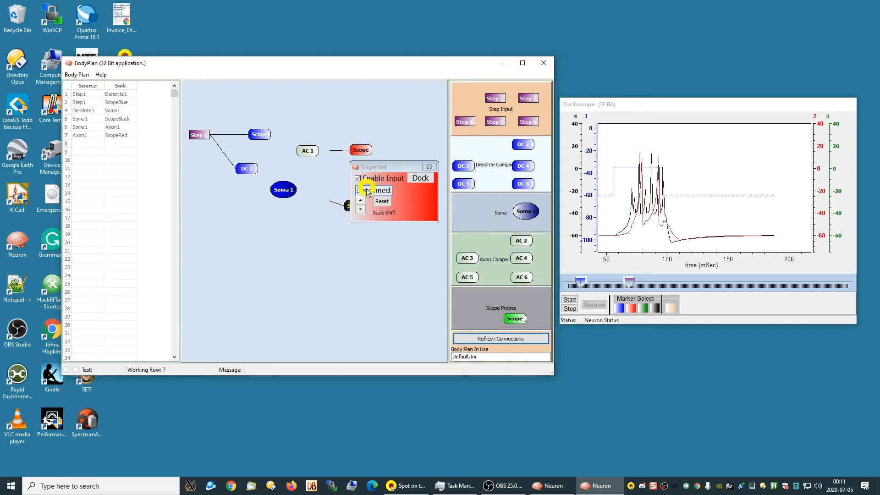
pyautogui.click(361, 201)
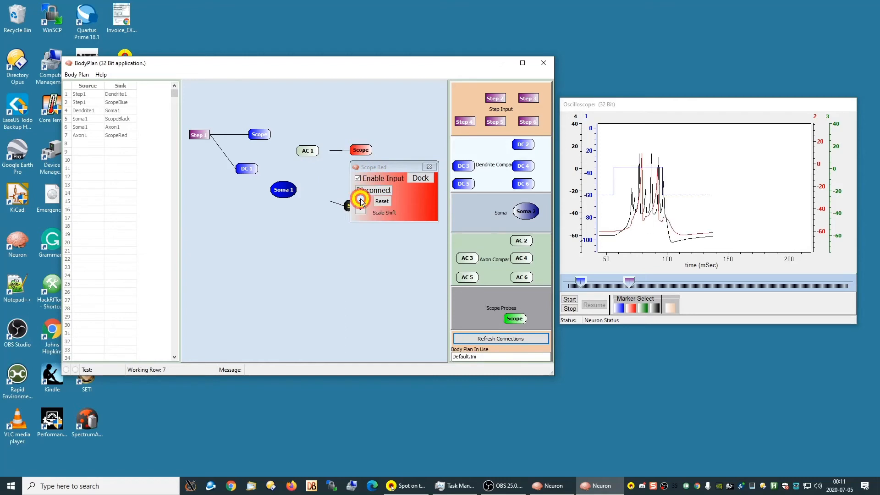
pyautogui.click(361, 201)
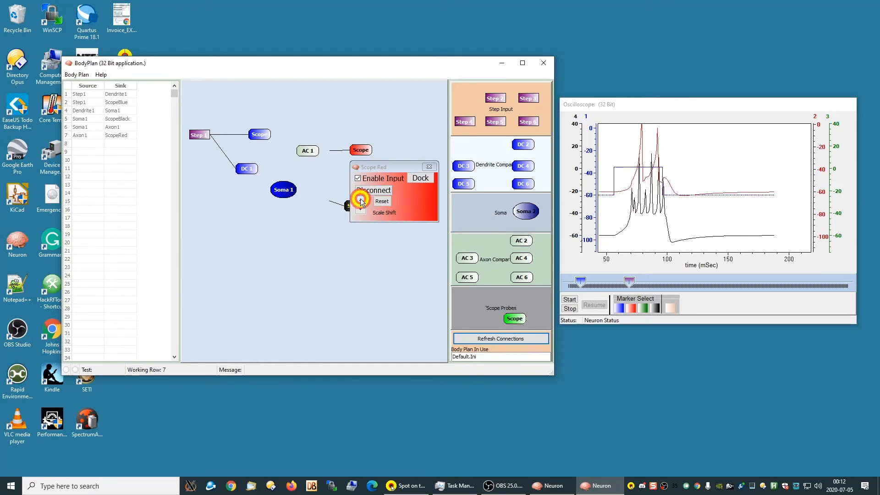
pyautogui.click(361, 202)
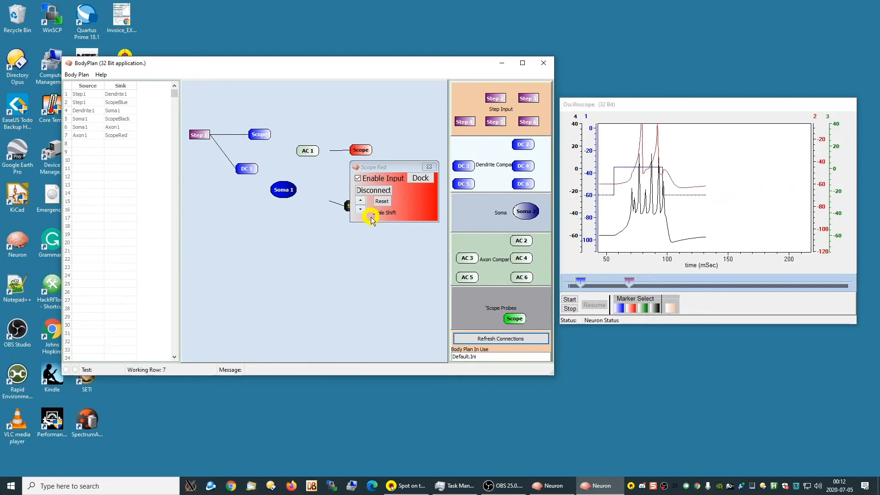
# - Shift the black scope's trace slightly down and close both scope settings windows
pyautogui.click(346, 208)
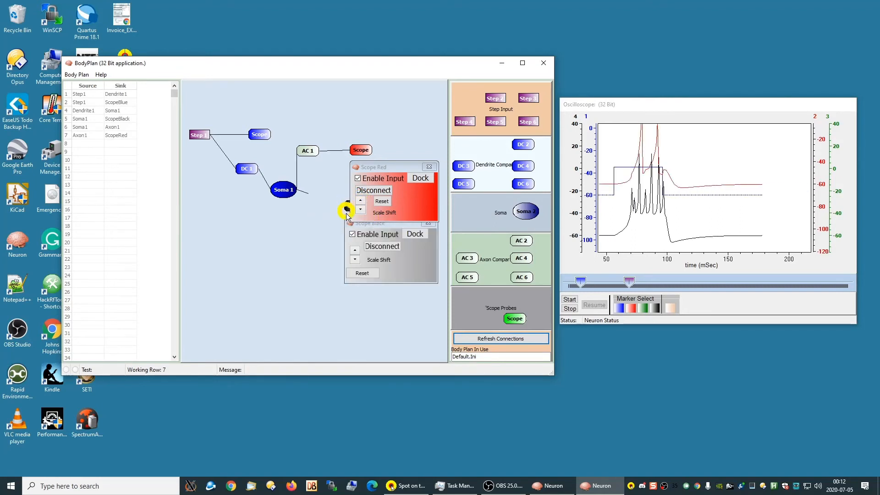
pyautogui.click(354, 260)
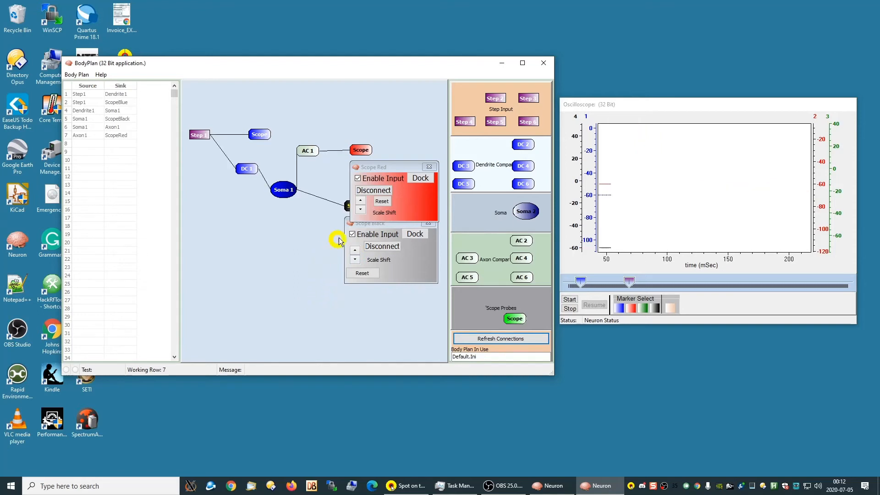
pyautogui.moveTo(407, 168); pyautogui.dragTo(411, 145)
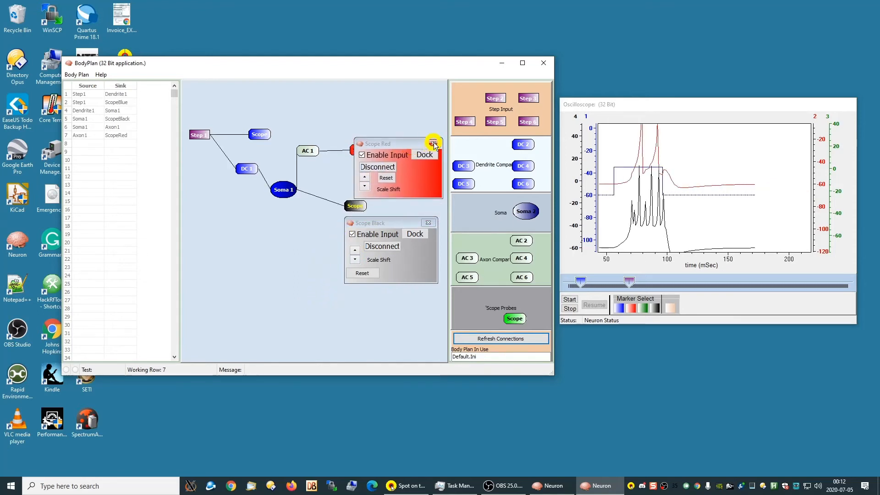
pyautogui.click(433, 143)
pyautogui.click(429, 223)
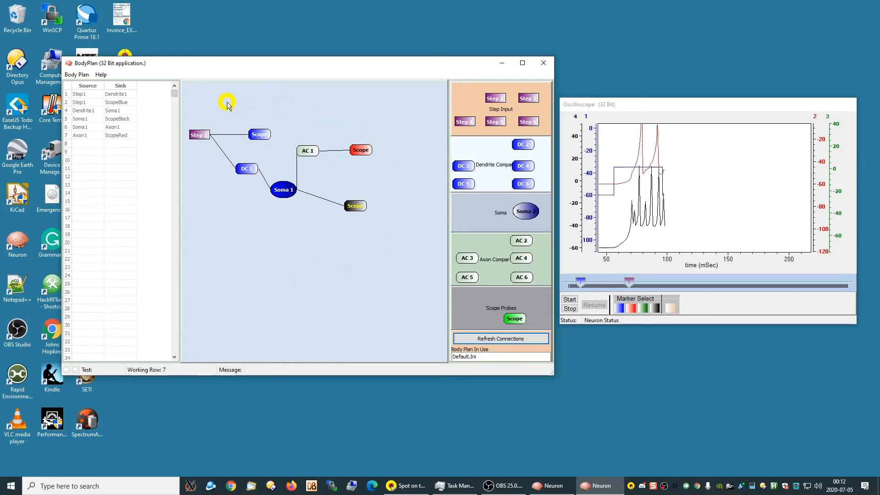
# - Reset the body plan and confirm the restart
pyautogui.click(80, 75)
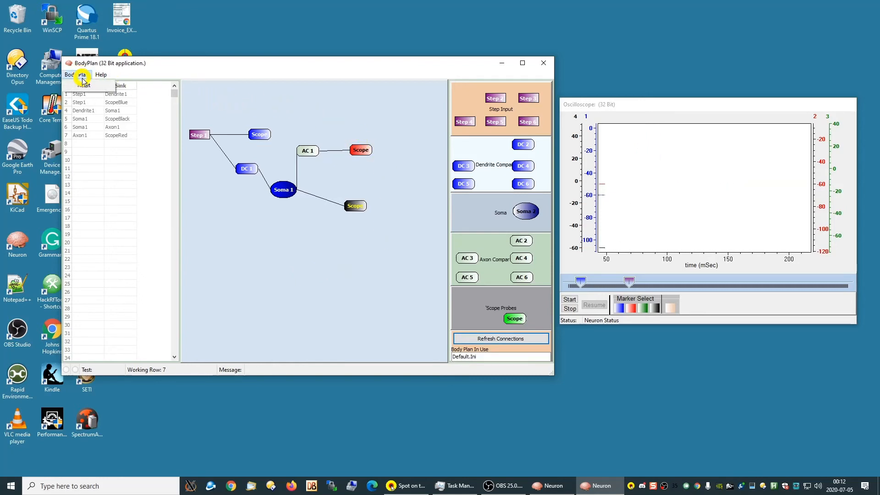
pyautogui.click(85, 85)
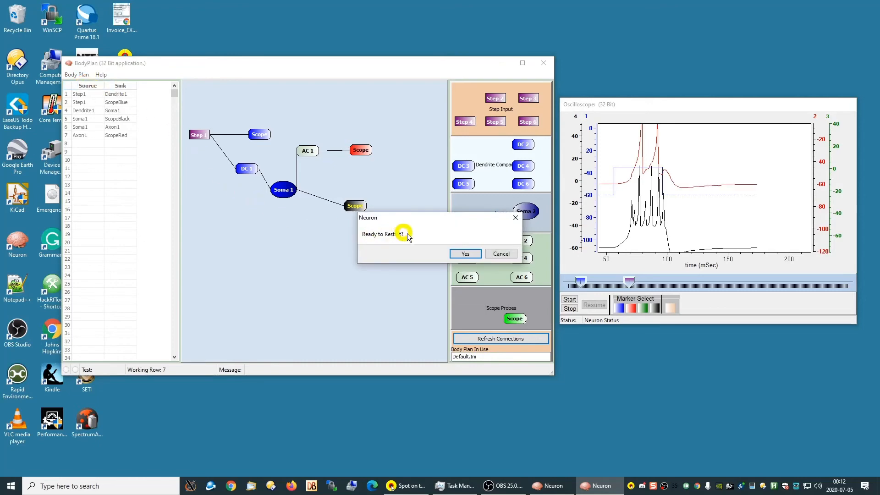
pyautogui.click(461, 255)
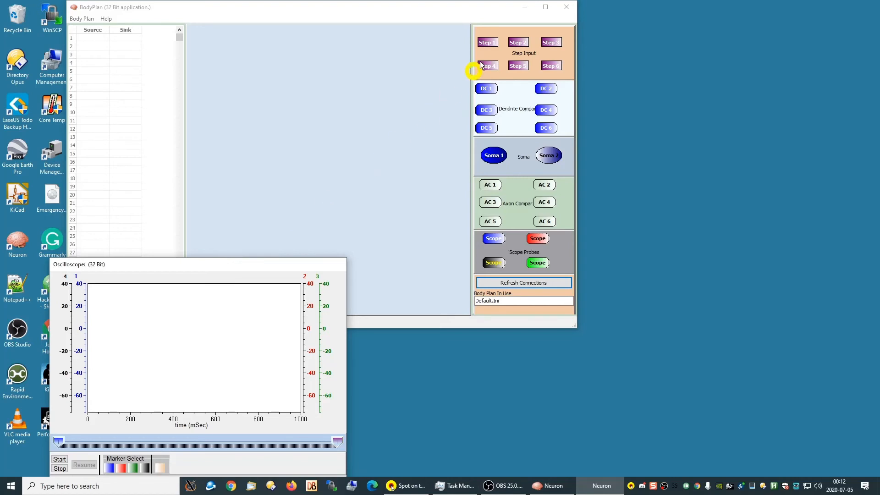
# - Place Step 1, DC 1 and the blue scope probe side by side in the empty body plan
pyautogui.click(433, 49)
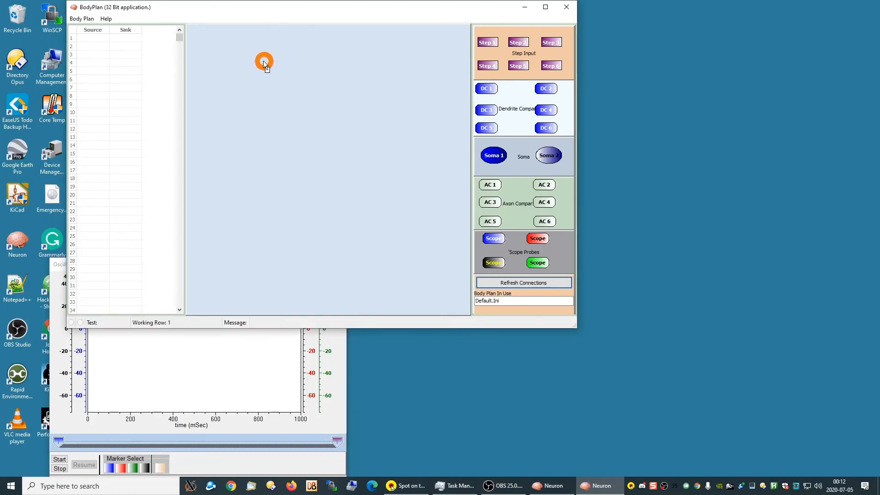
pyautogui.moveTo(486, 90); pyautogui.dragTo(310, 67)
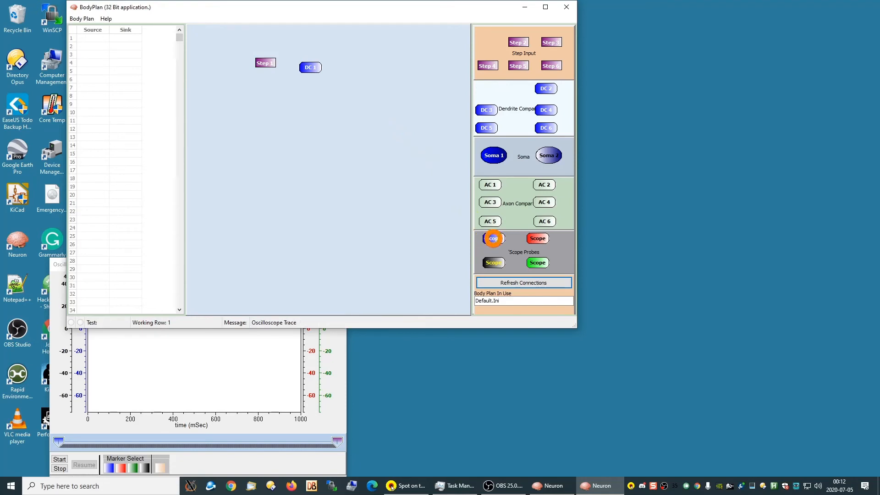
pyautogui.moveTo(494, 238); pyautogui.dragTo(353, 76)
# - Connect Step 1 to DC 1 and DC 1 to the blue scope, and shorten the oscilloscope's time range to about 76 mSec
pyautogui.click(274, 64)
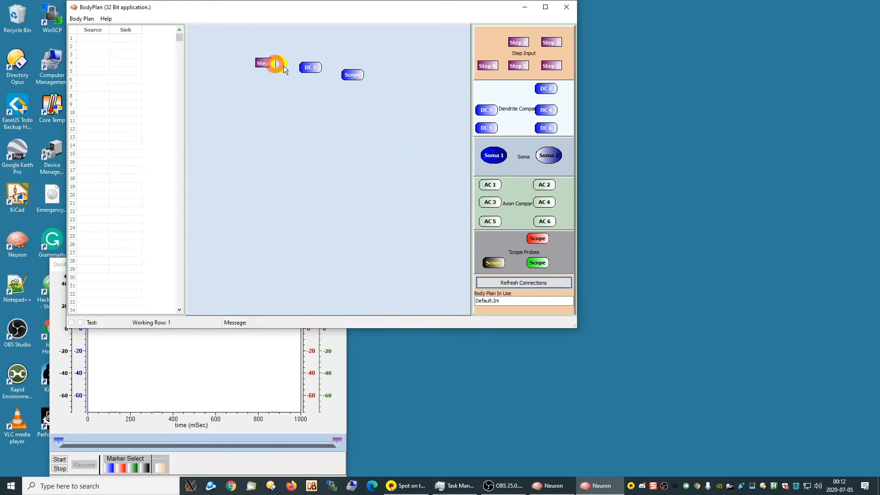
pyautogui.click(316, 67)
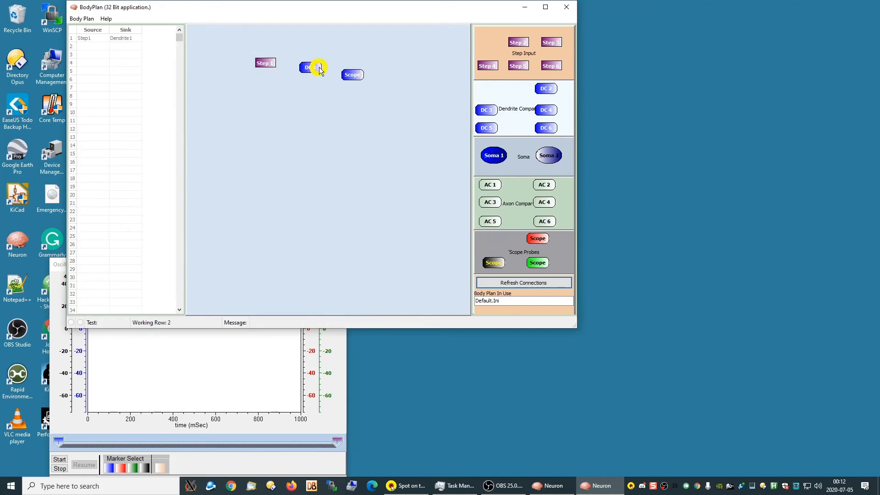
pyautogui.click(345, 75)
pyautogui.moveTo(337, 439)
pyautogui.mouseDown()
pyautogui.moveTo(84, 422)
pyautogui.moveTo(59, 443)
pyautogui.mouseUp()
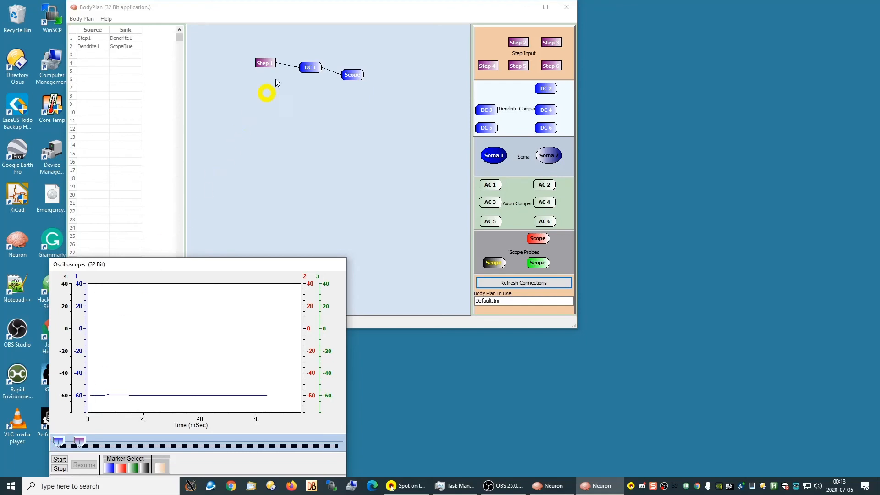
# - Set Step 1's output to 32.0 and its width to 38 mSec, moving its settings window below the connected blocks
pyautogui.click(262, 65)
pyautogui.click(289, 121)
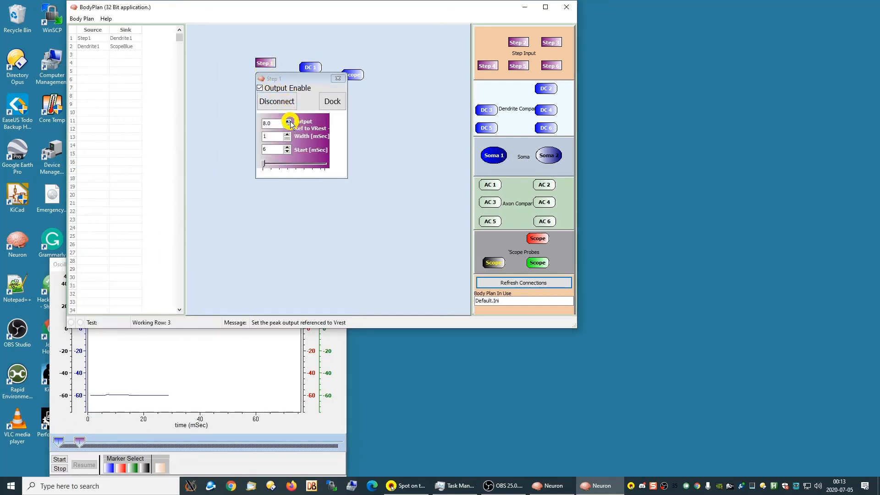
pyautogui.click(289, 122)
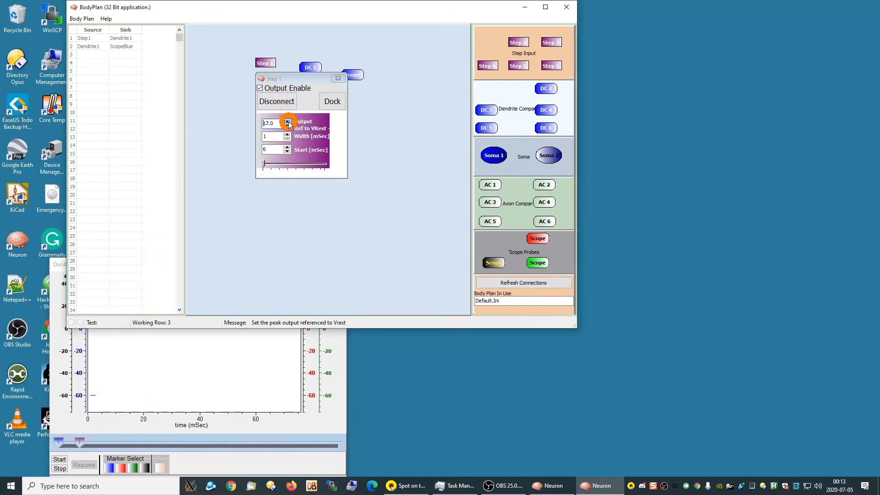
pyautogui.click(288, 123)
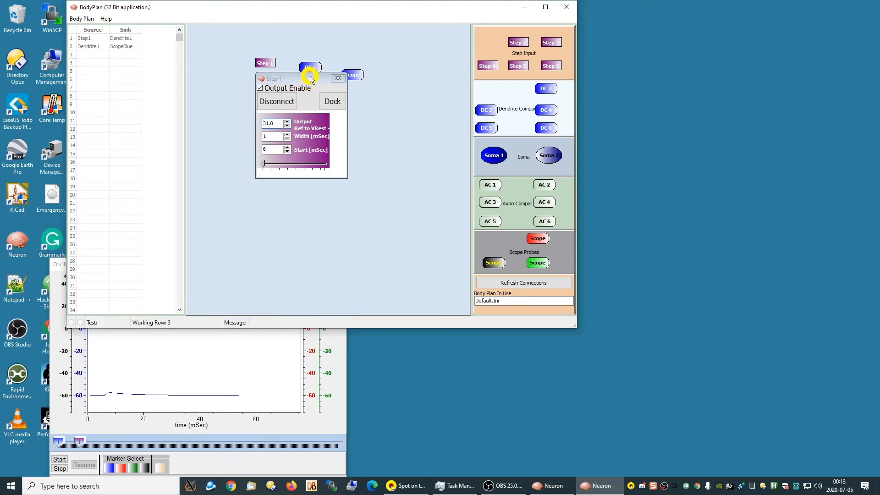
pyautogui.moveTo(310, 77); pyautogui.dragTo(313, 118)
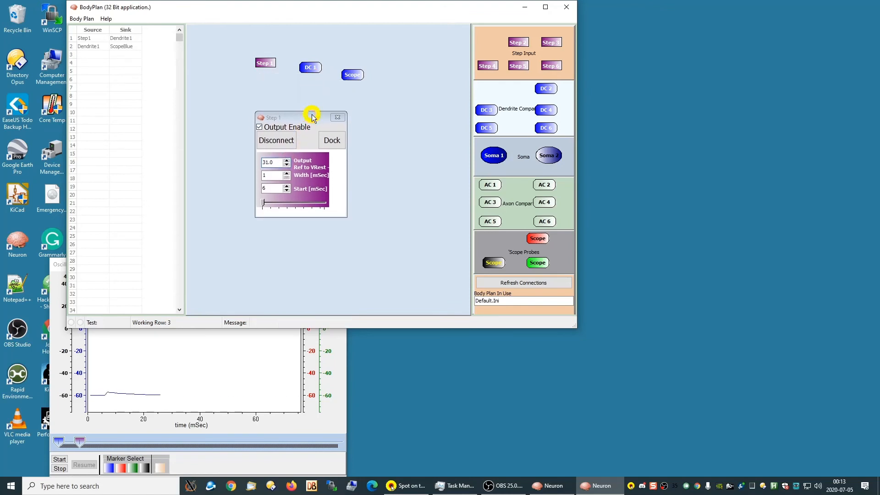
pyautogui.click(286, 161)
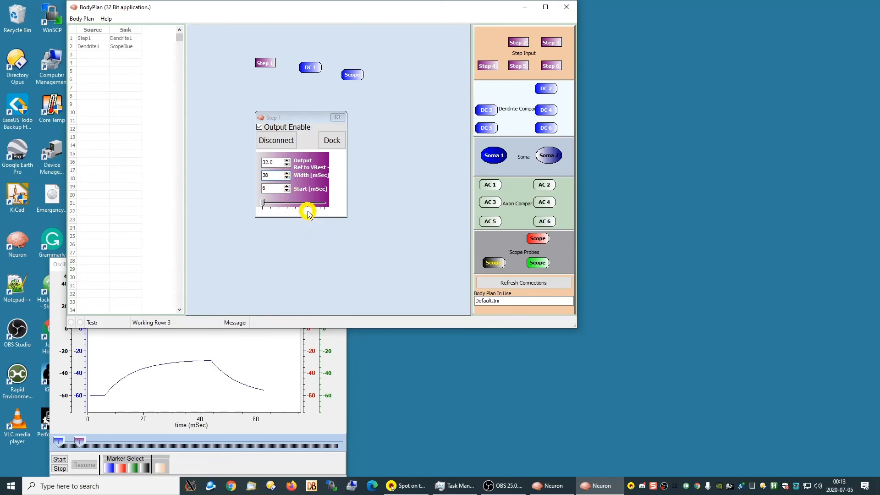
# - Extend the oscilloscope's time range to about 210 mSec and move its window clear of the desktop shortcuts
pyautogui.click(80, 441)
pyautogui.moveTo(80, 441); pyautogui.dragTo(116, 439)
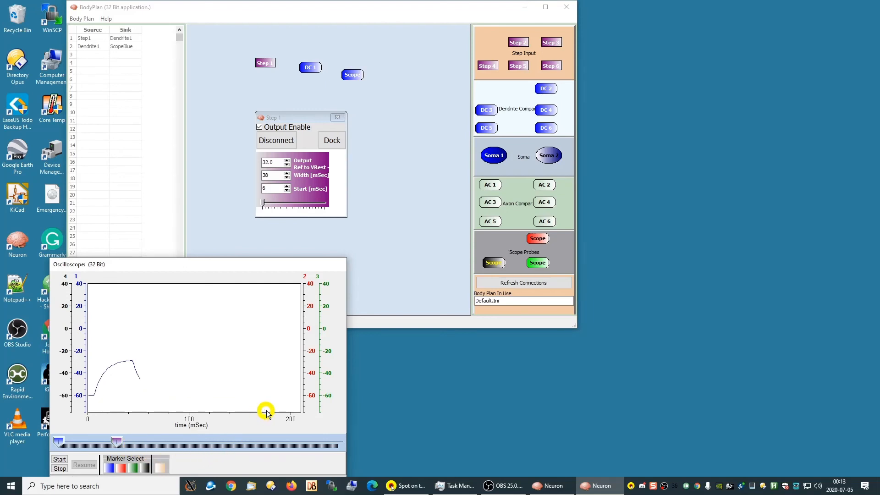
pyautogui.moveTo(274, 267)
pyautogui.mouseDown()
pyautogui.moveTo(342, 274)
pyautogui.moveTo(385, 261)
pyautogui.moveTo(387, 233)
pyautogui.mouseUp()
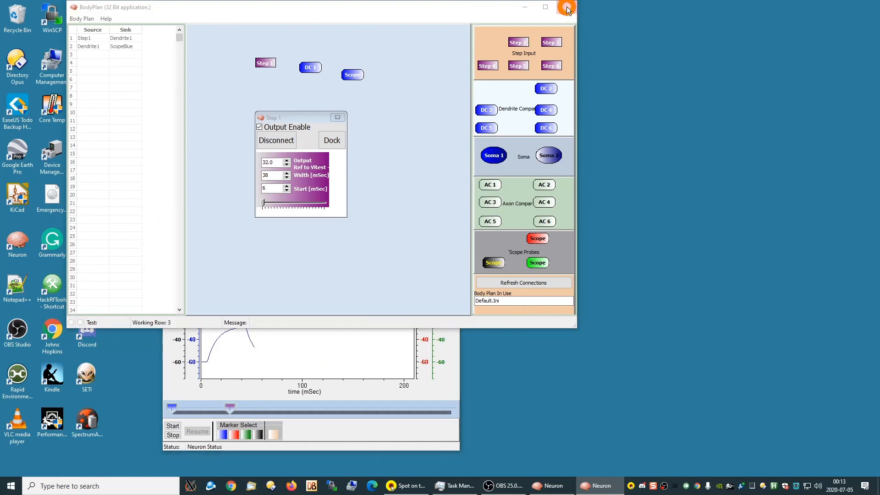
# - Close the body plan program, relaunch Neuron from the desktop and refresh the body part connections
pyautogui.click(567, 6)
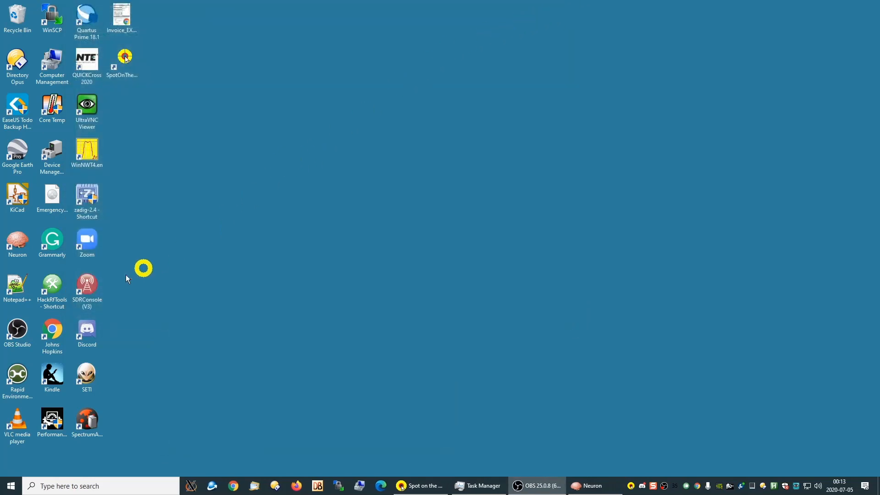
pyautogui.doubleClick(19, 240)
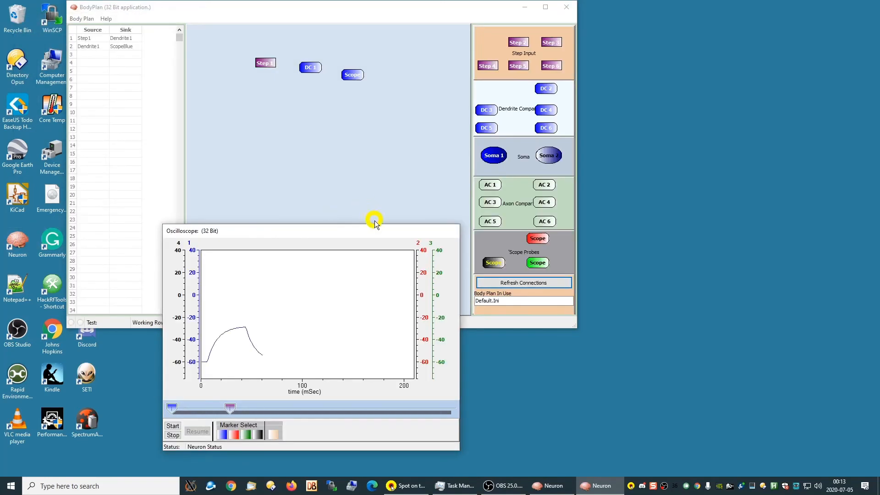
pyautogui.click(535, 283)
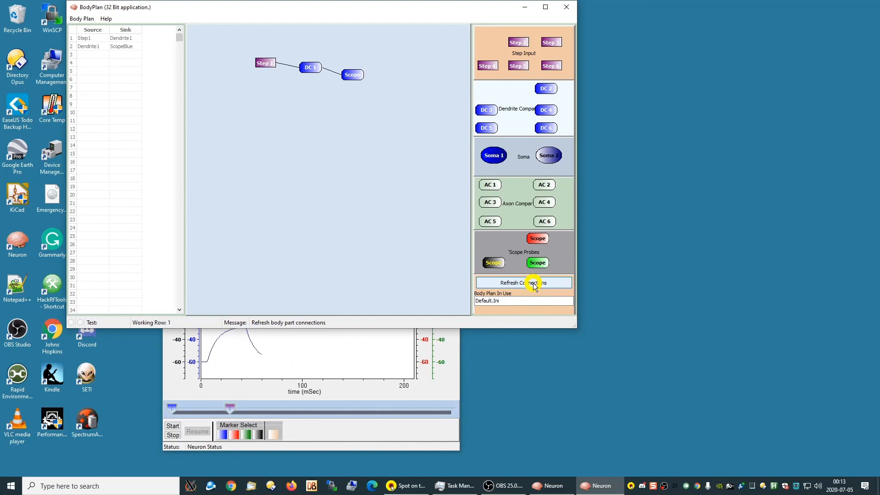
pyautogui.click(534, 283)
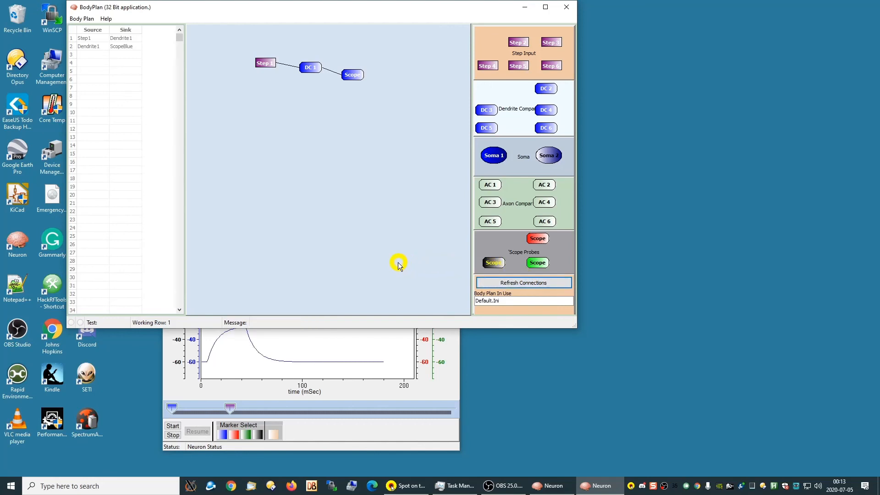